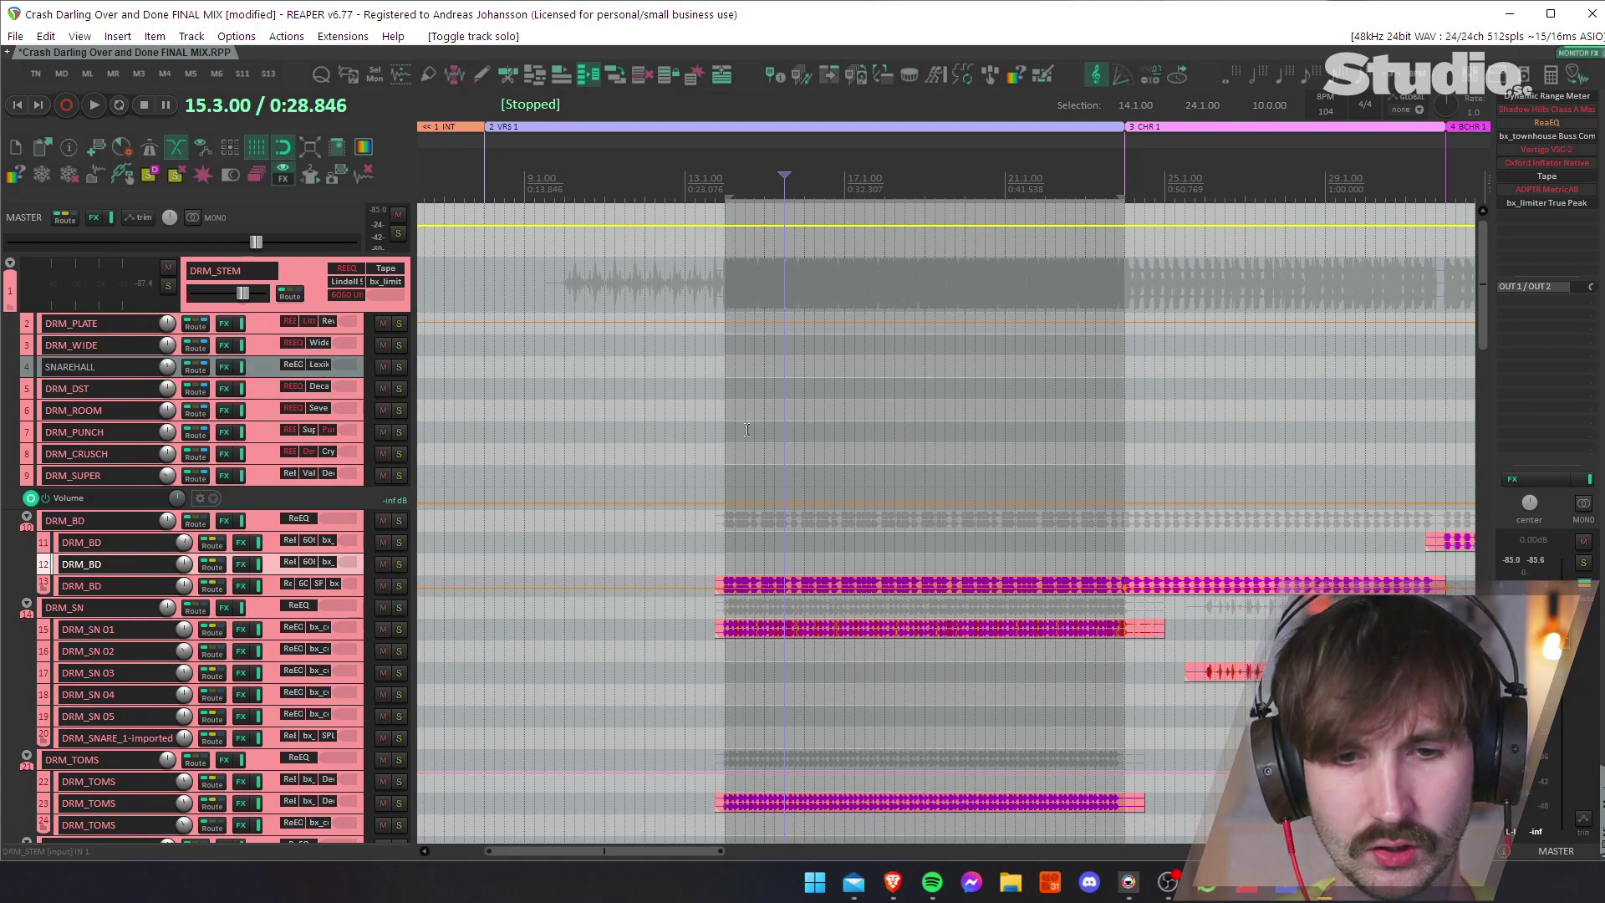
Listen to the drums through the verse by playing back from 11.4.00.
left_click(686, 184)
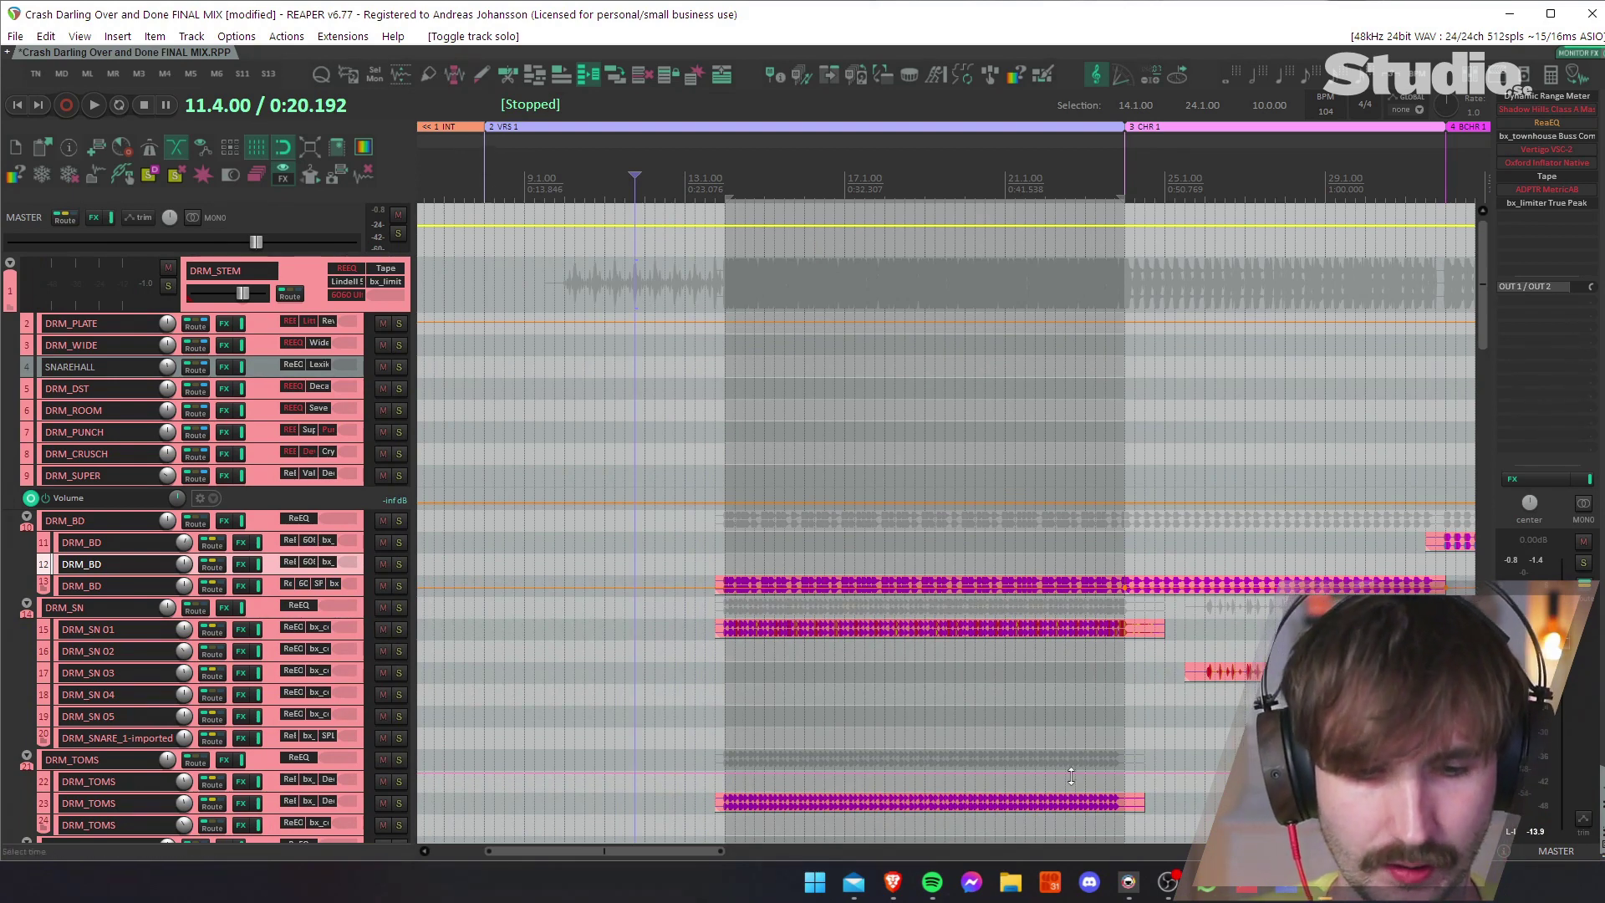
key("space")
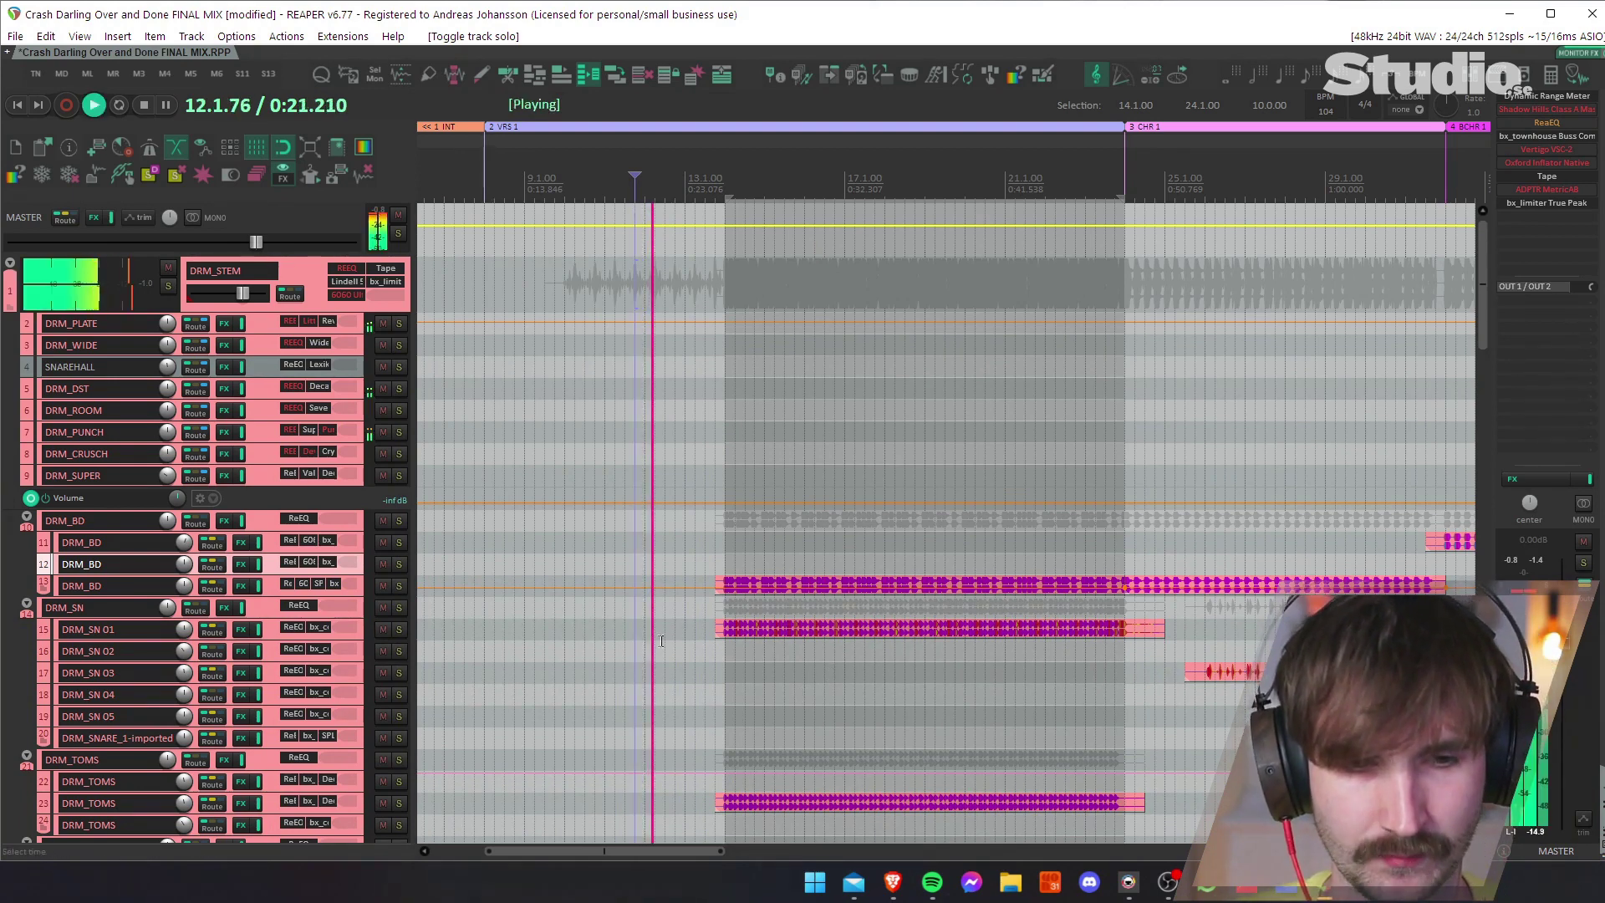
scroll(660, 639, "down", 2)
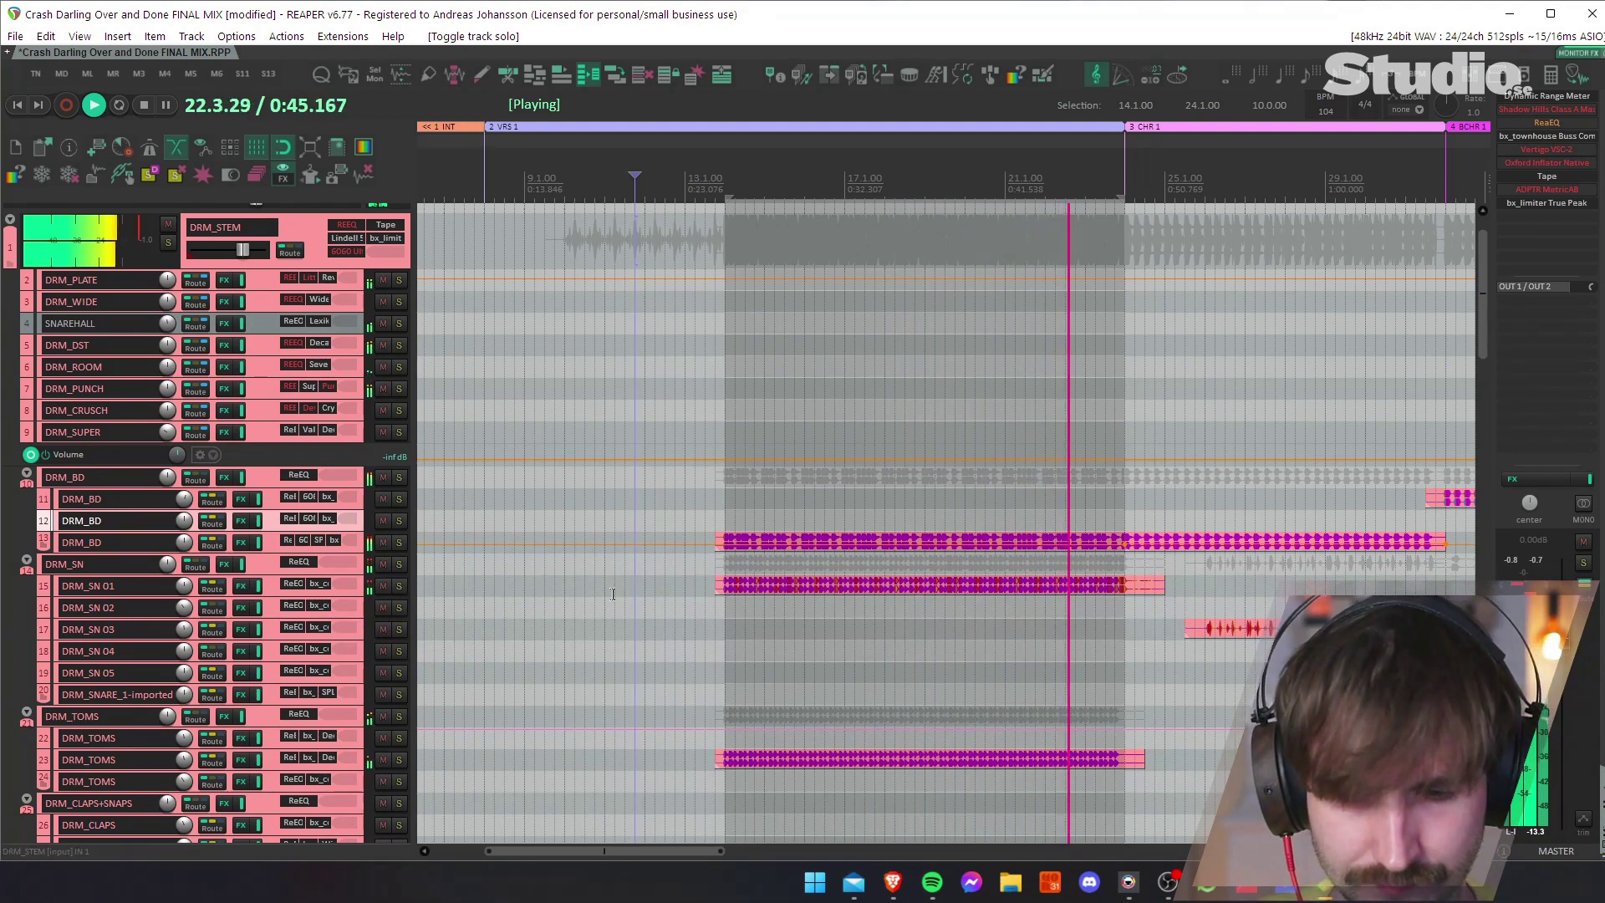
key("space")
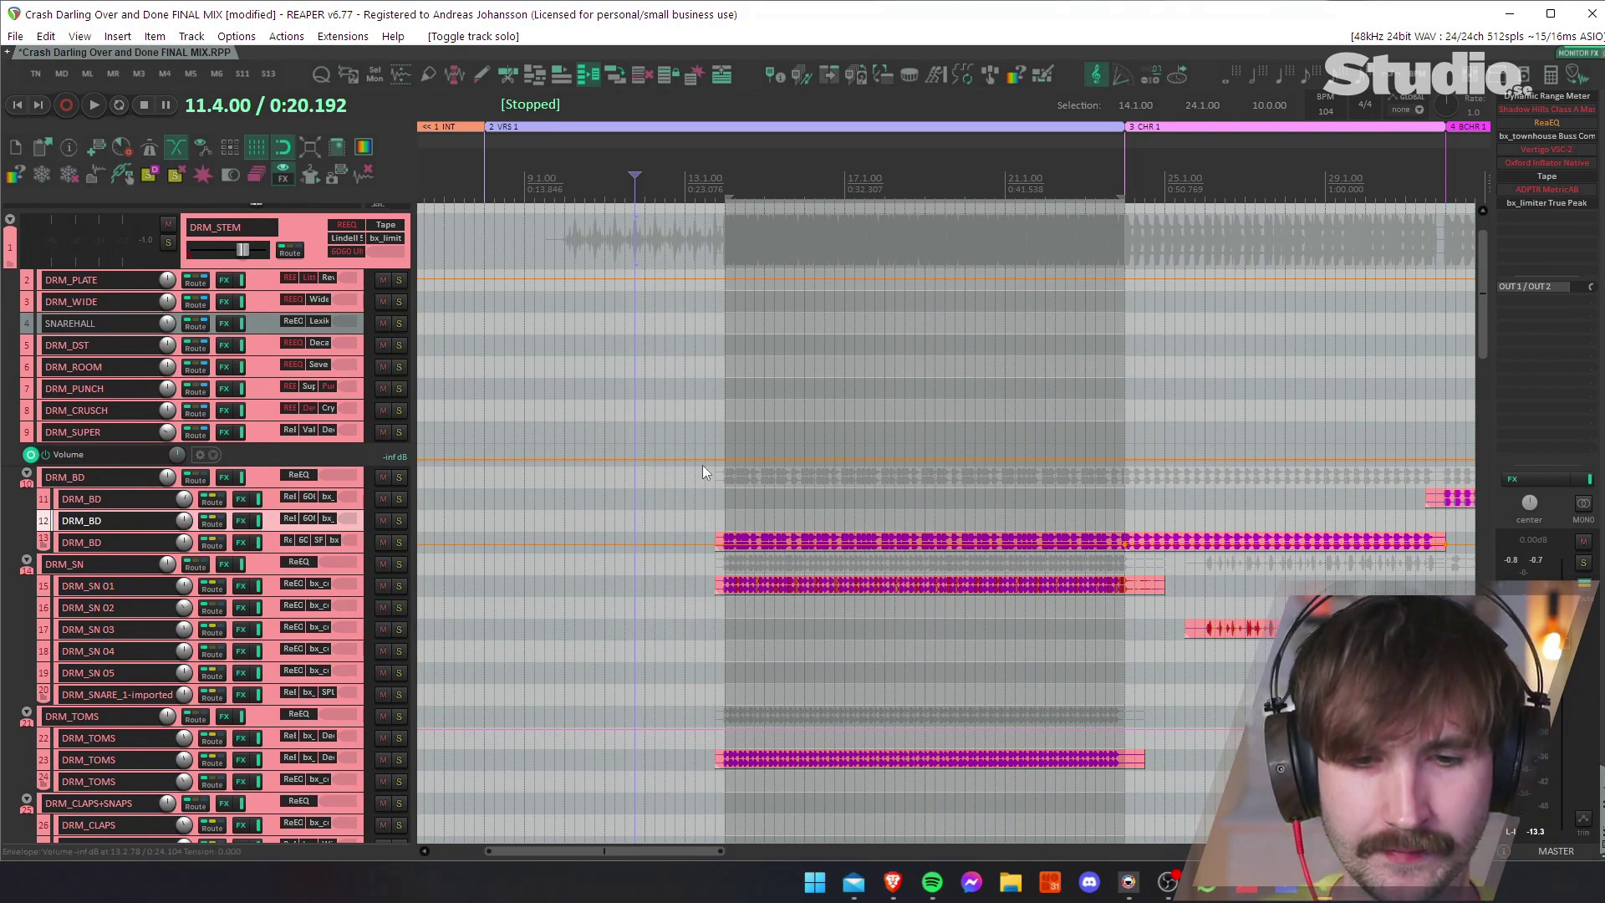
Show the mixer and select the kick track 13 (DRM_BD).
scroll(723, 460, "down", 5)
scroll(722, 461, "down", 4)
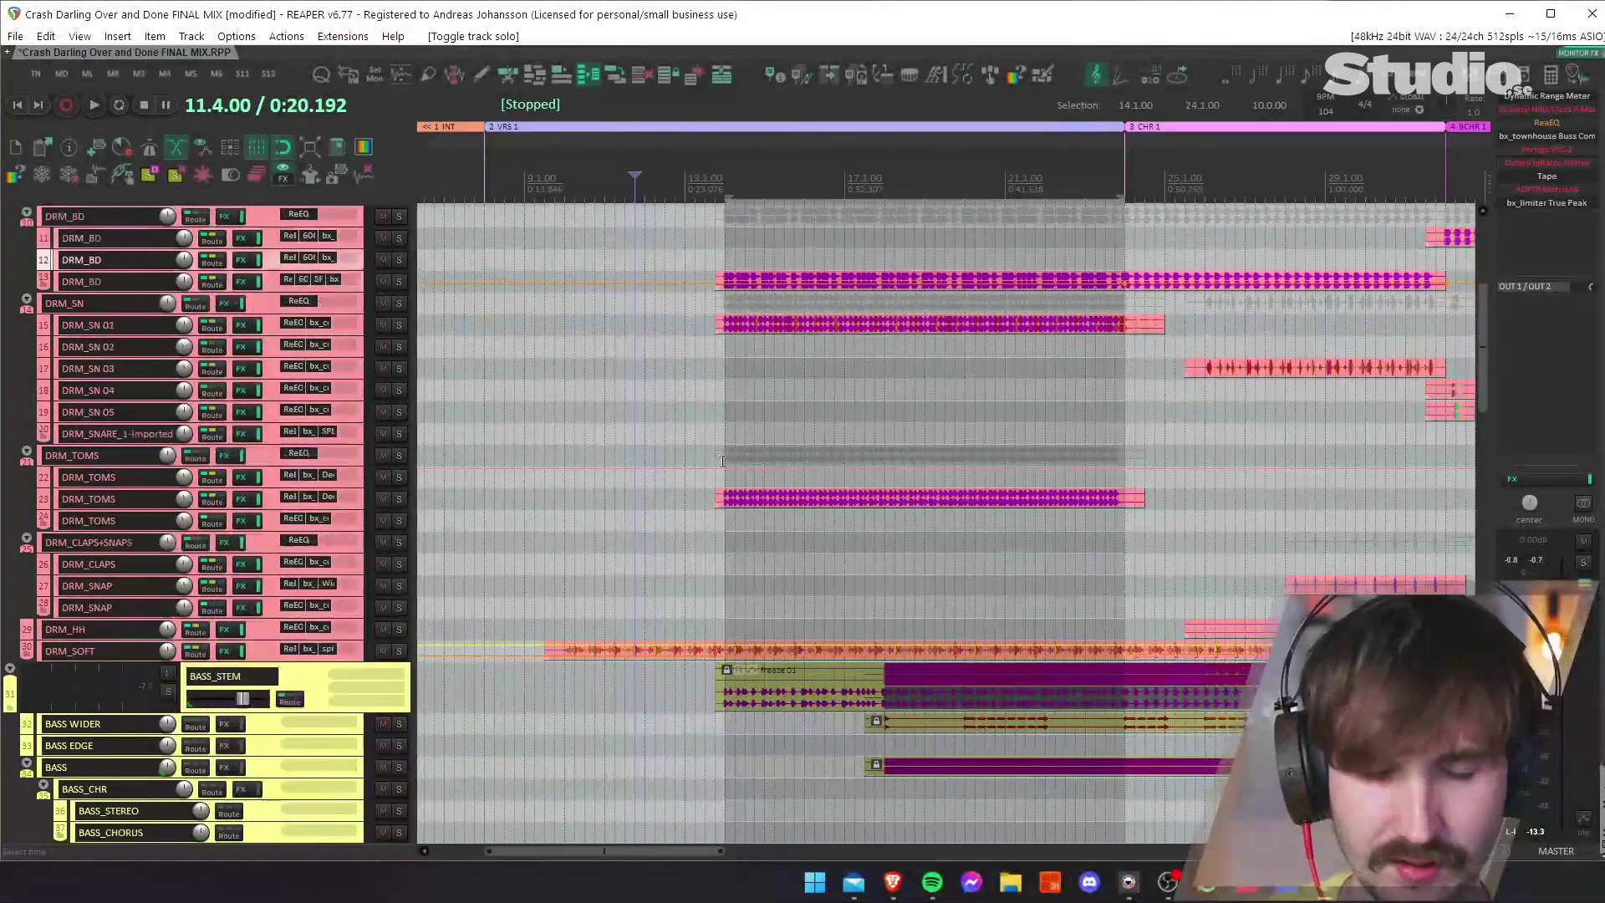
scroll(802, 468, "up", 4)
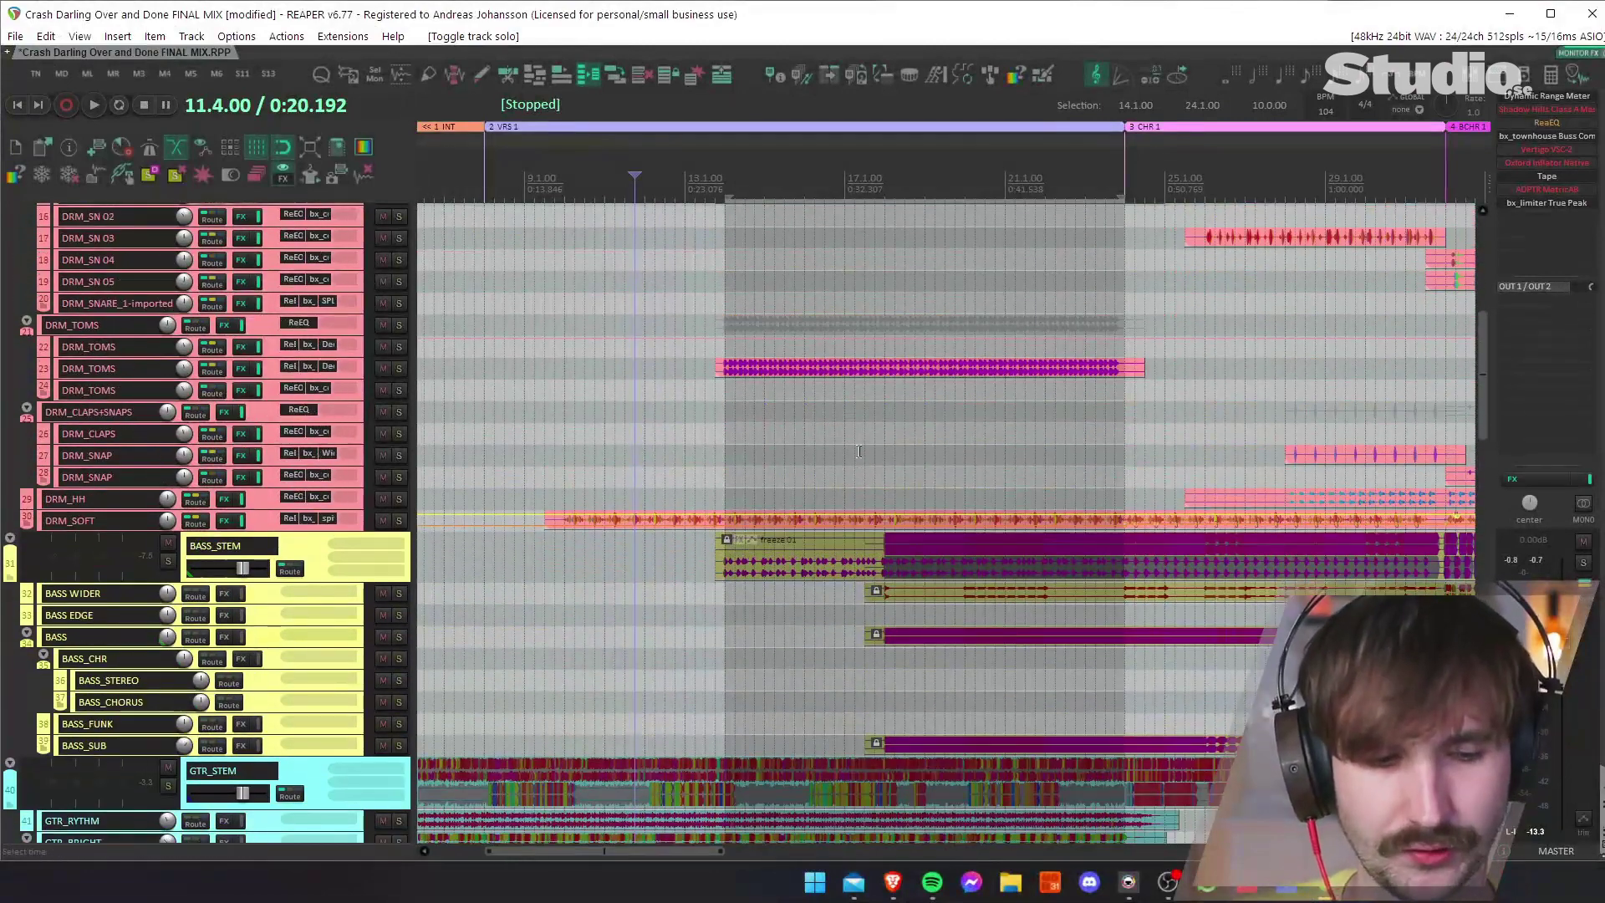
key("ctrl+m")
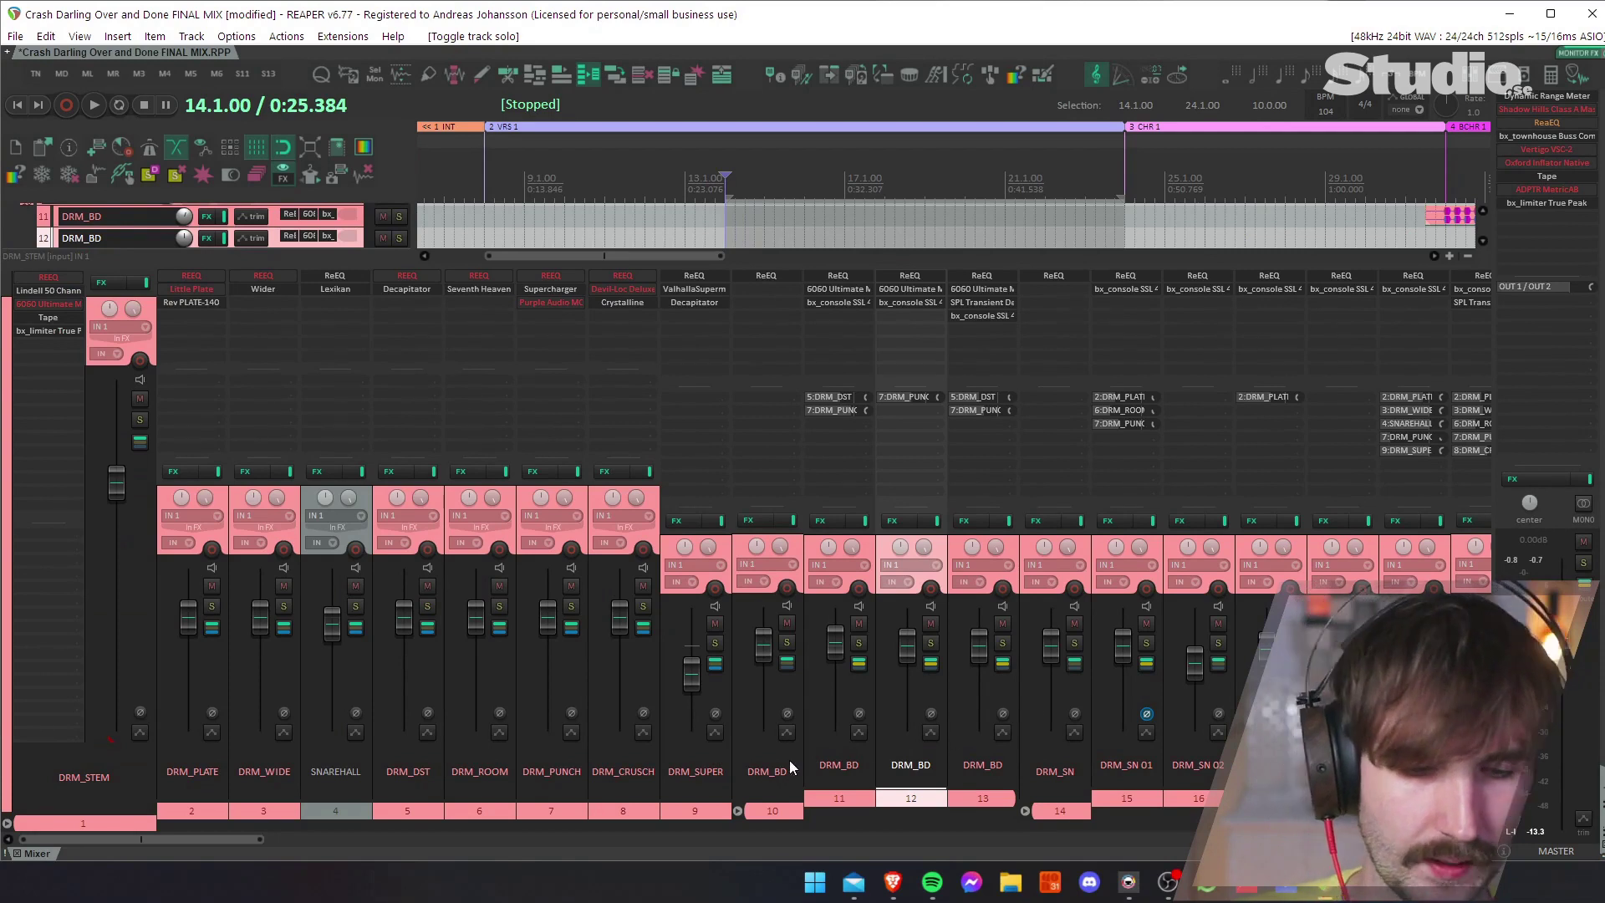
left_click(1001, 798)
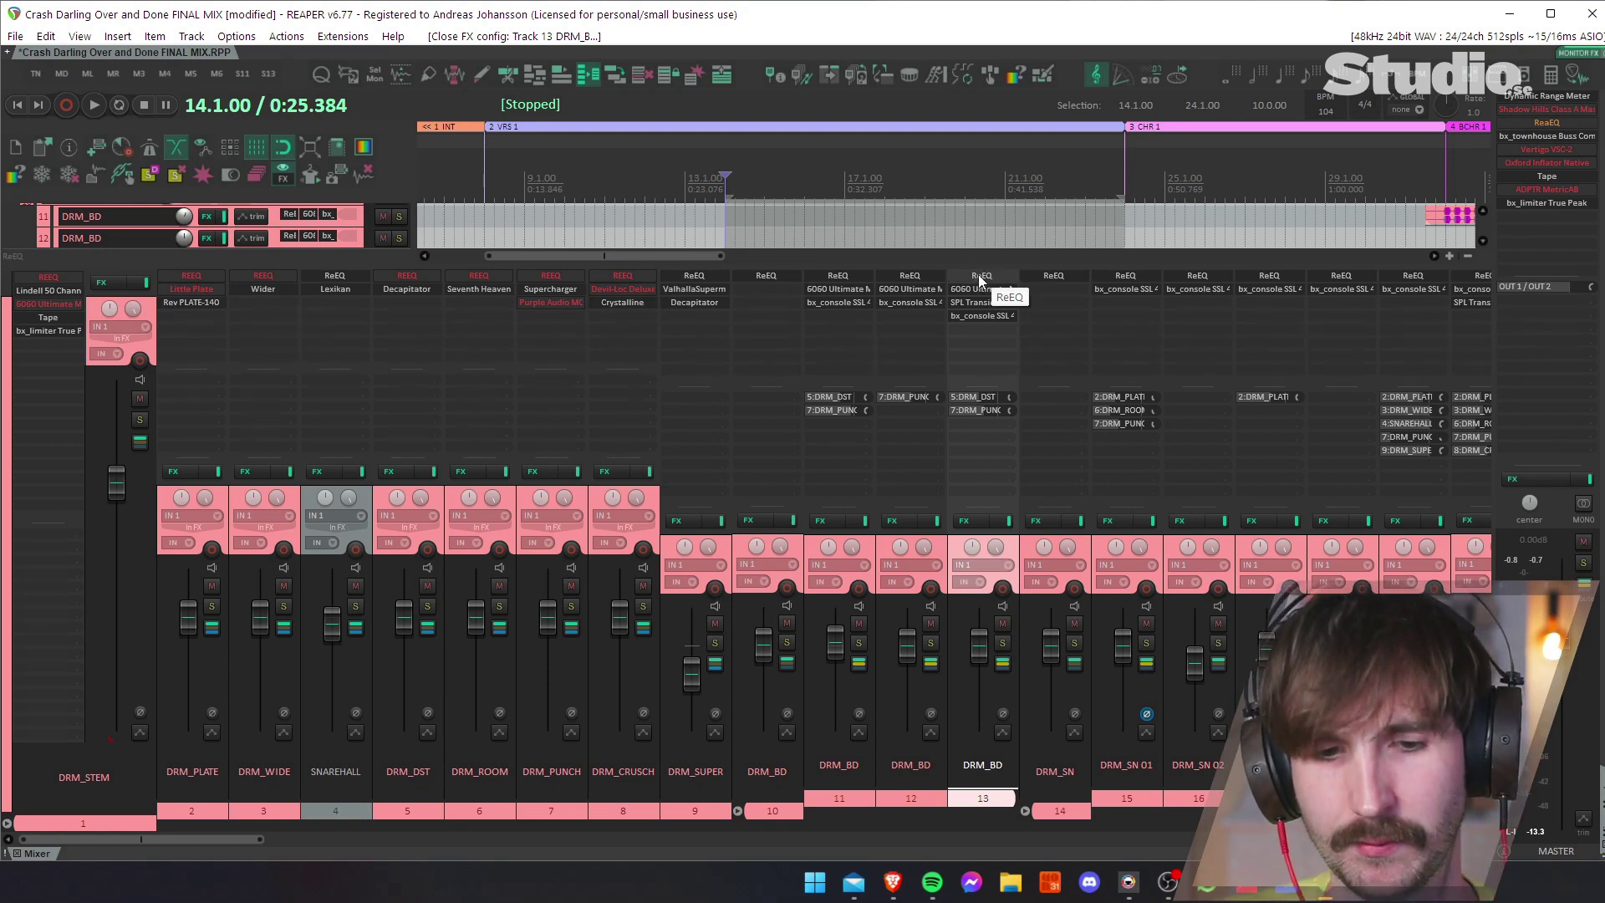
Examine the ReEQ curve on kick track 13 and close the plugin window.
left_click(978, 284)
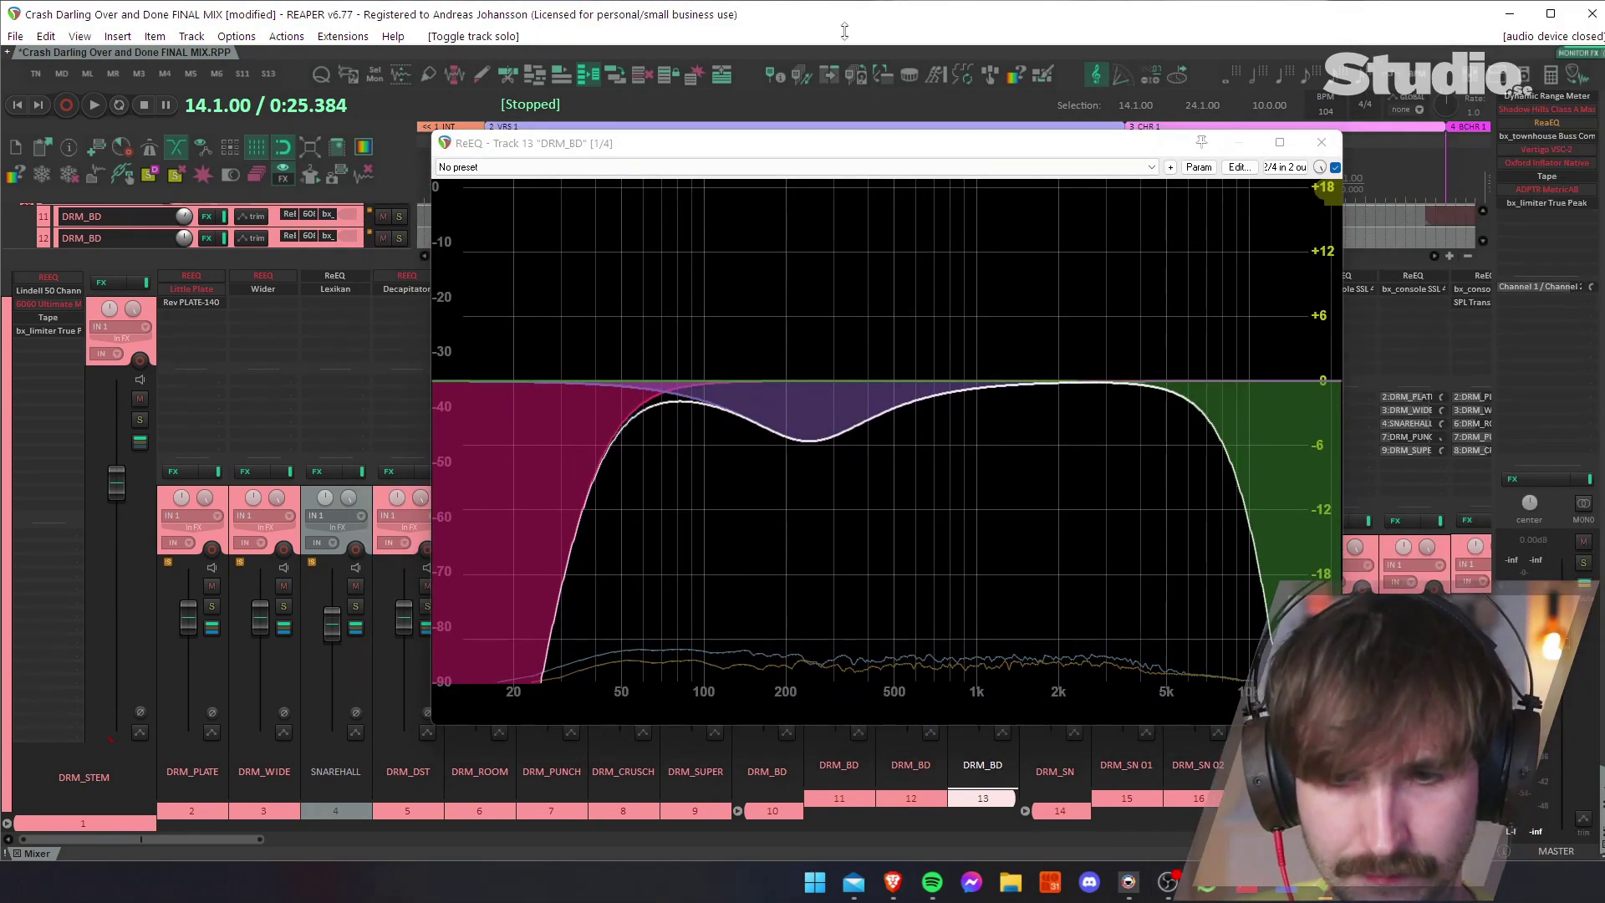
left_click_drag(858, 150, 854, 193)
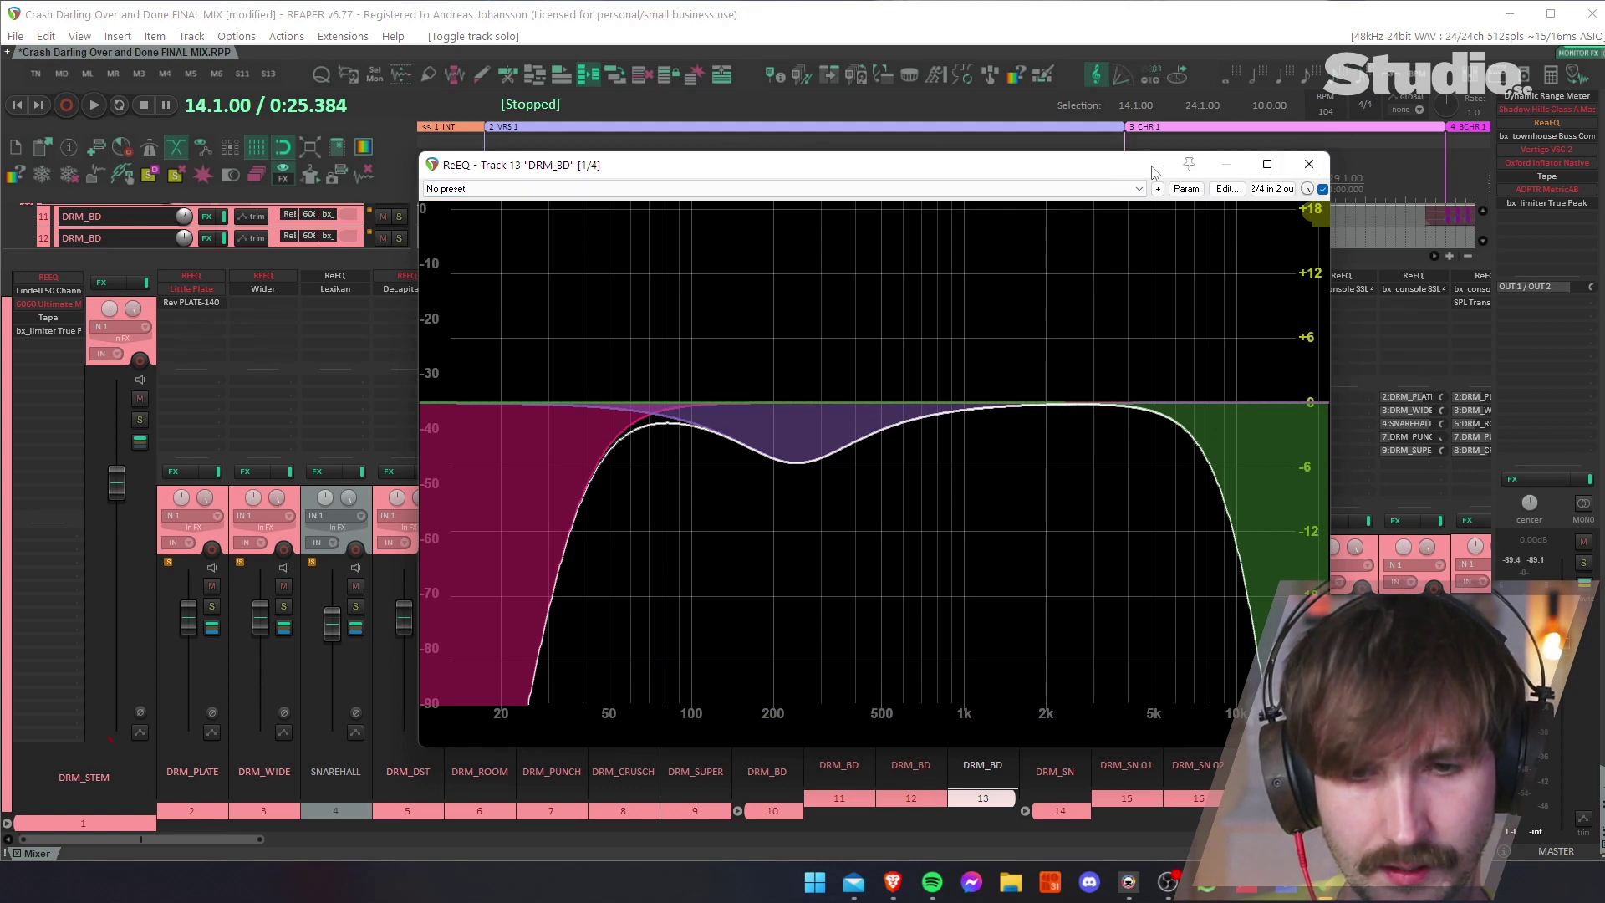
left_click(1304, 165)
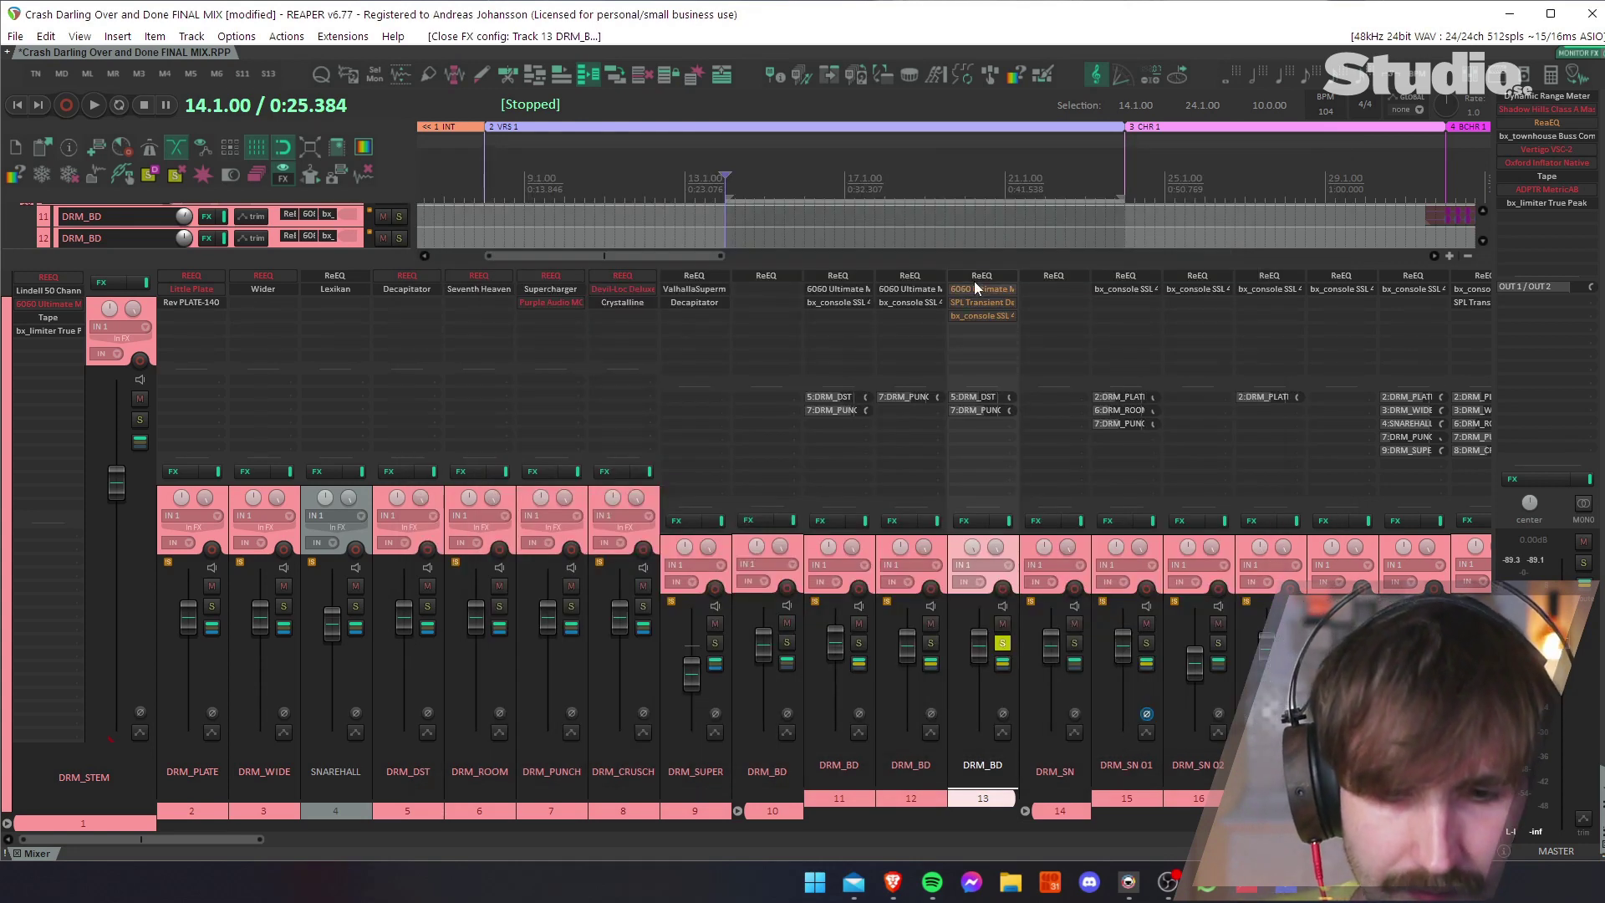
Listen to the soloed kick track 13 with all its plugins bypassed, and again with ReEQ enabled.
key("space")
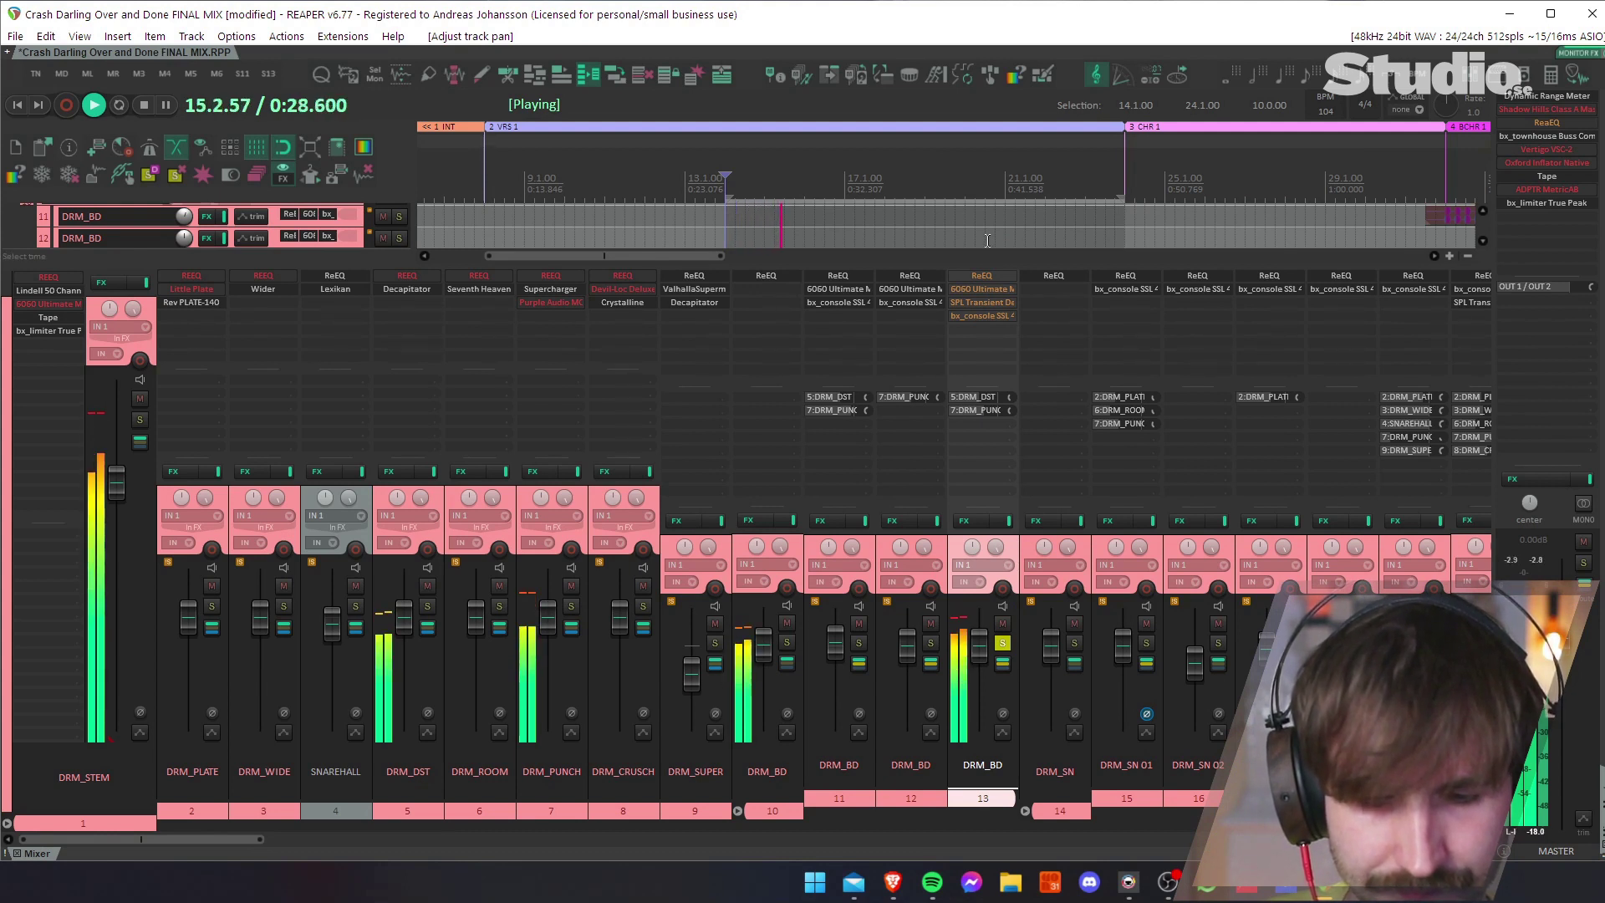
key("space")
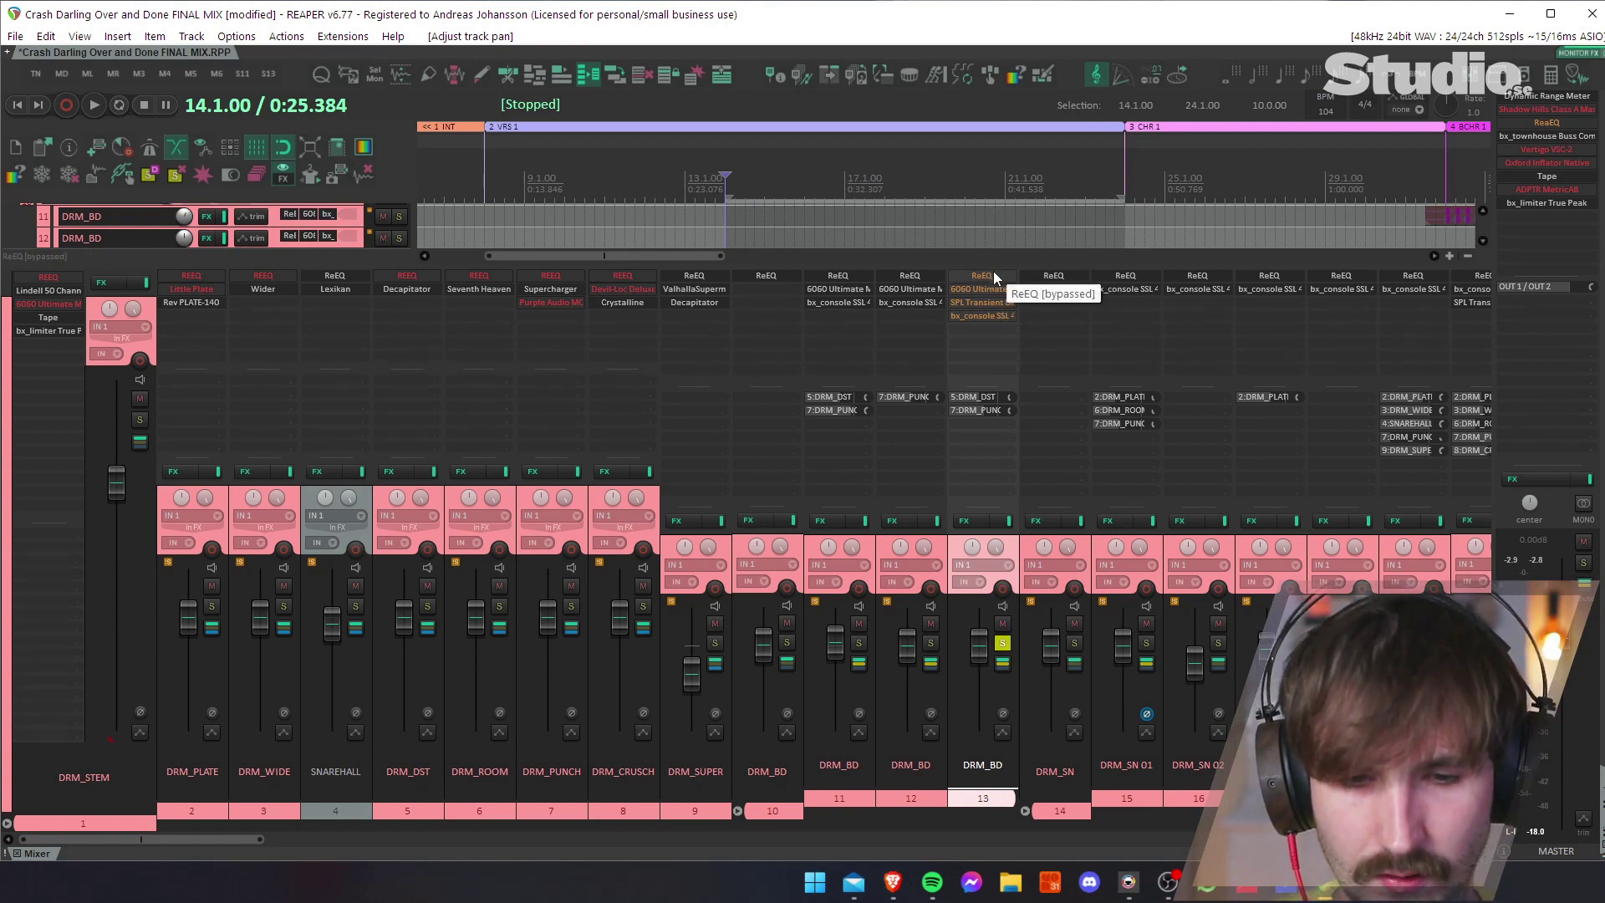
left_click(993, 276, "shift")
key("space")
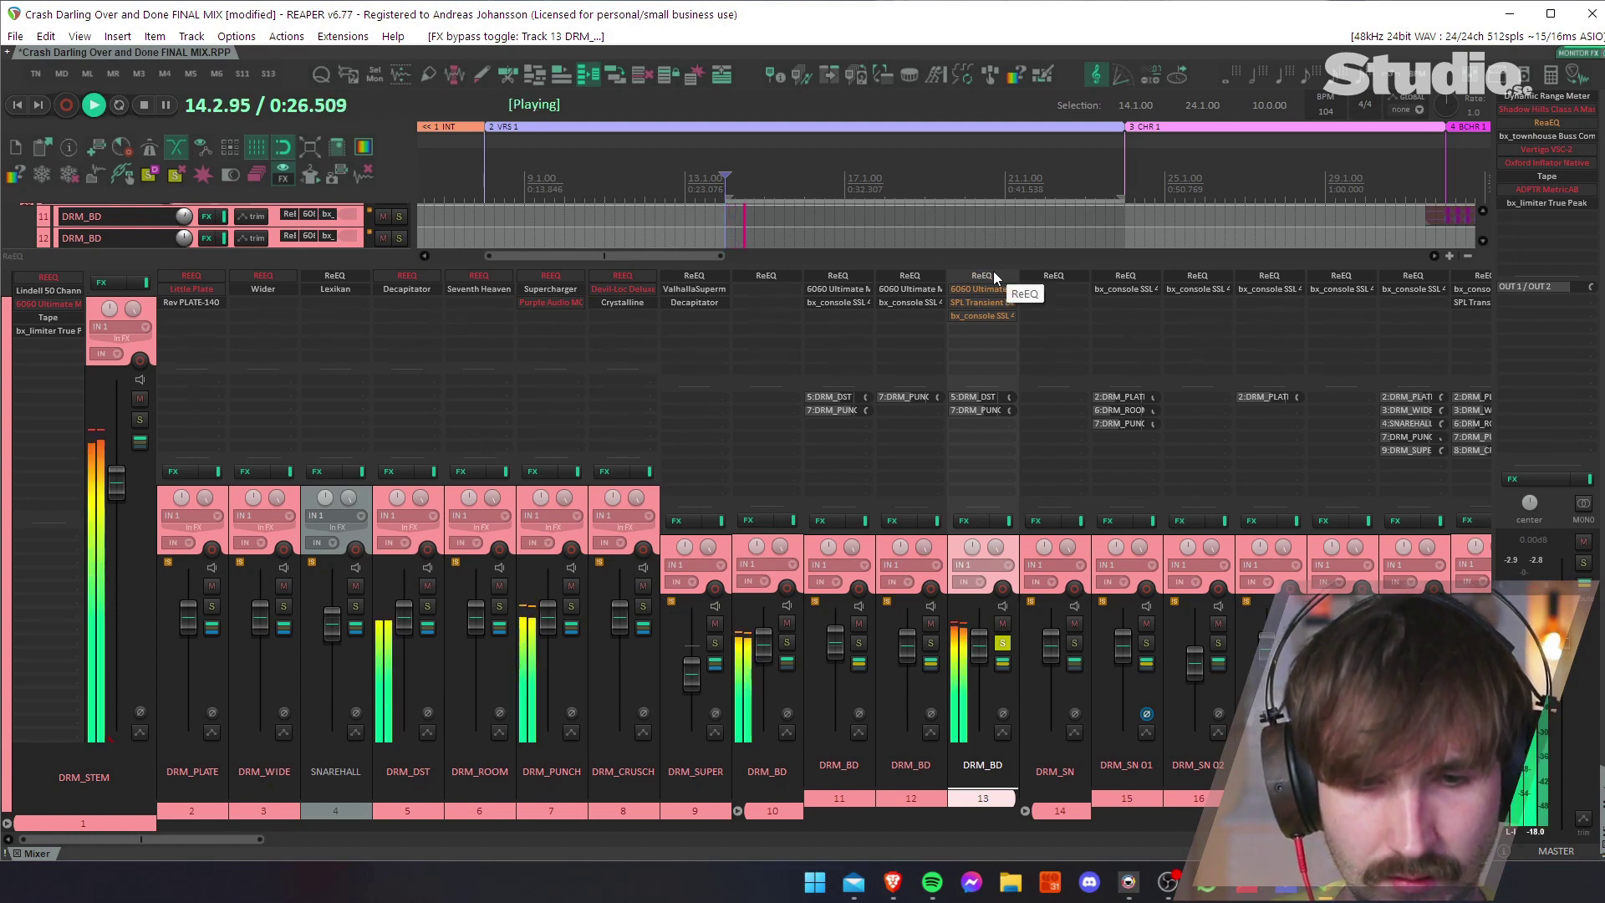
key("space")
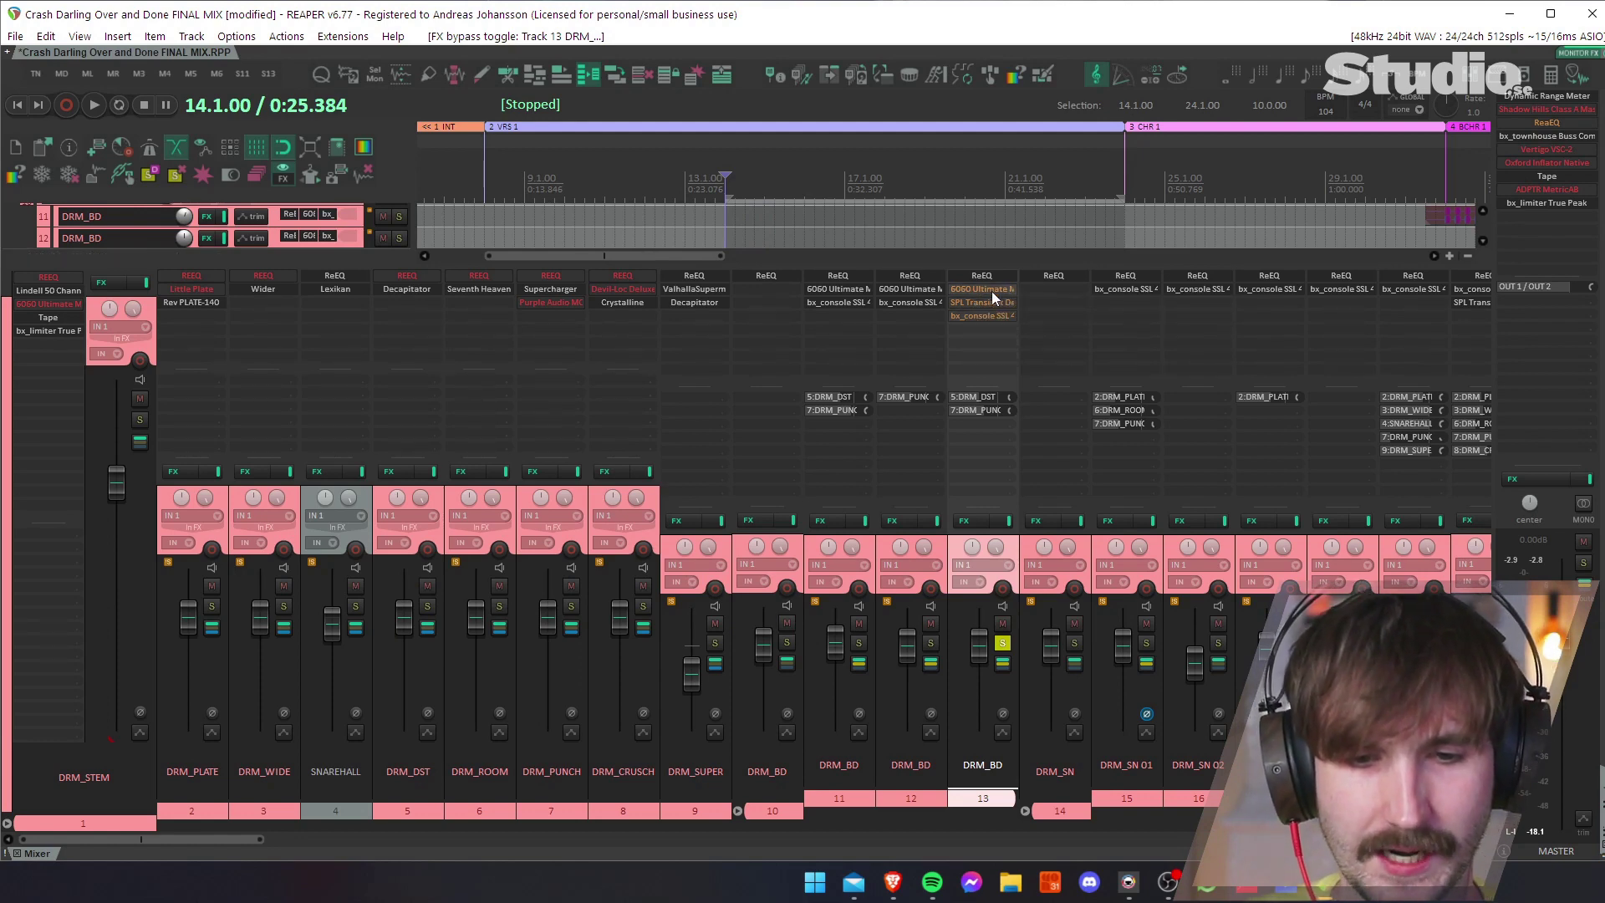
Enable the 6060 Ultimate MC on kick track 13 and inspect its BOB module settings.
left_click(991, 291)
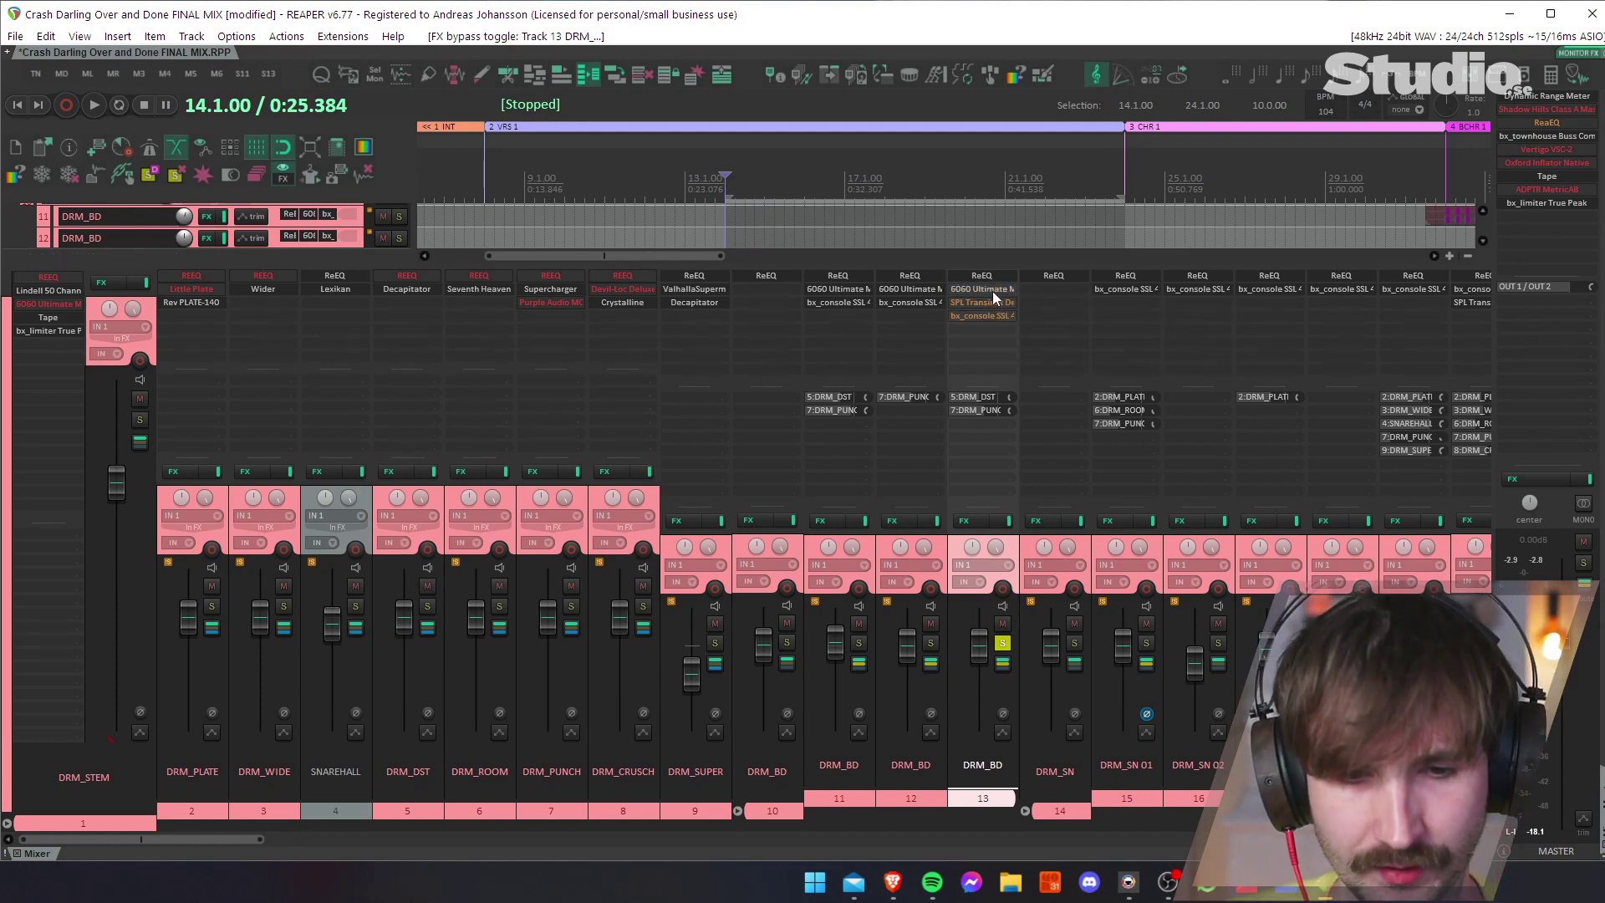
left_click_drag(863, 251, 856, 191)
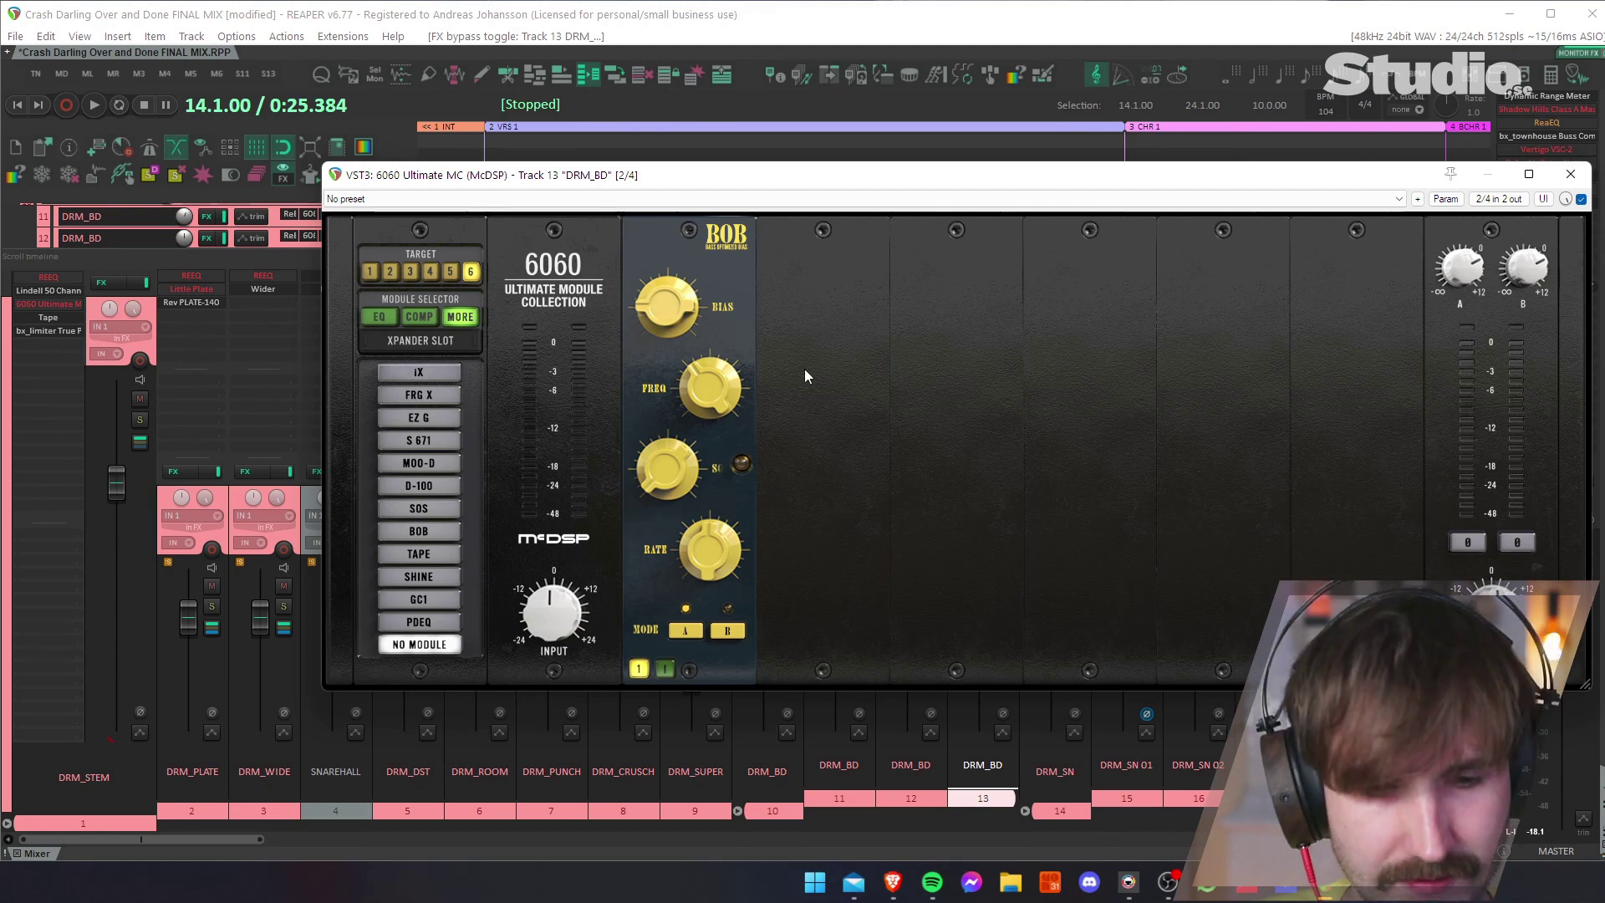
mouse_move(678, 320)
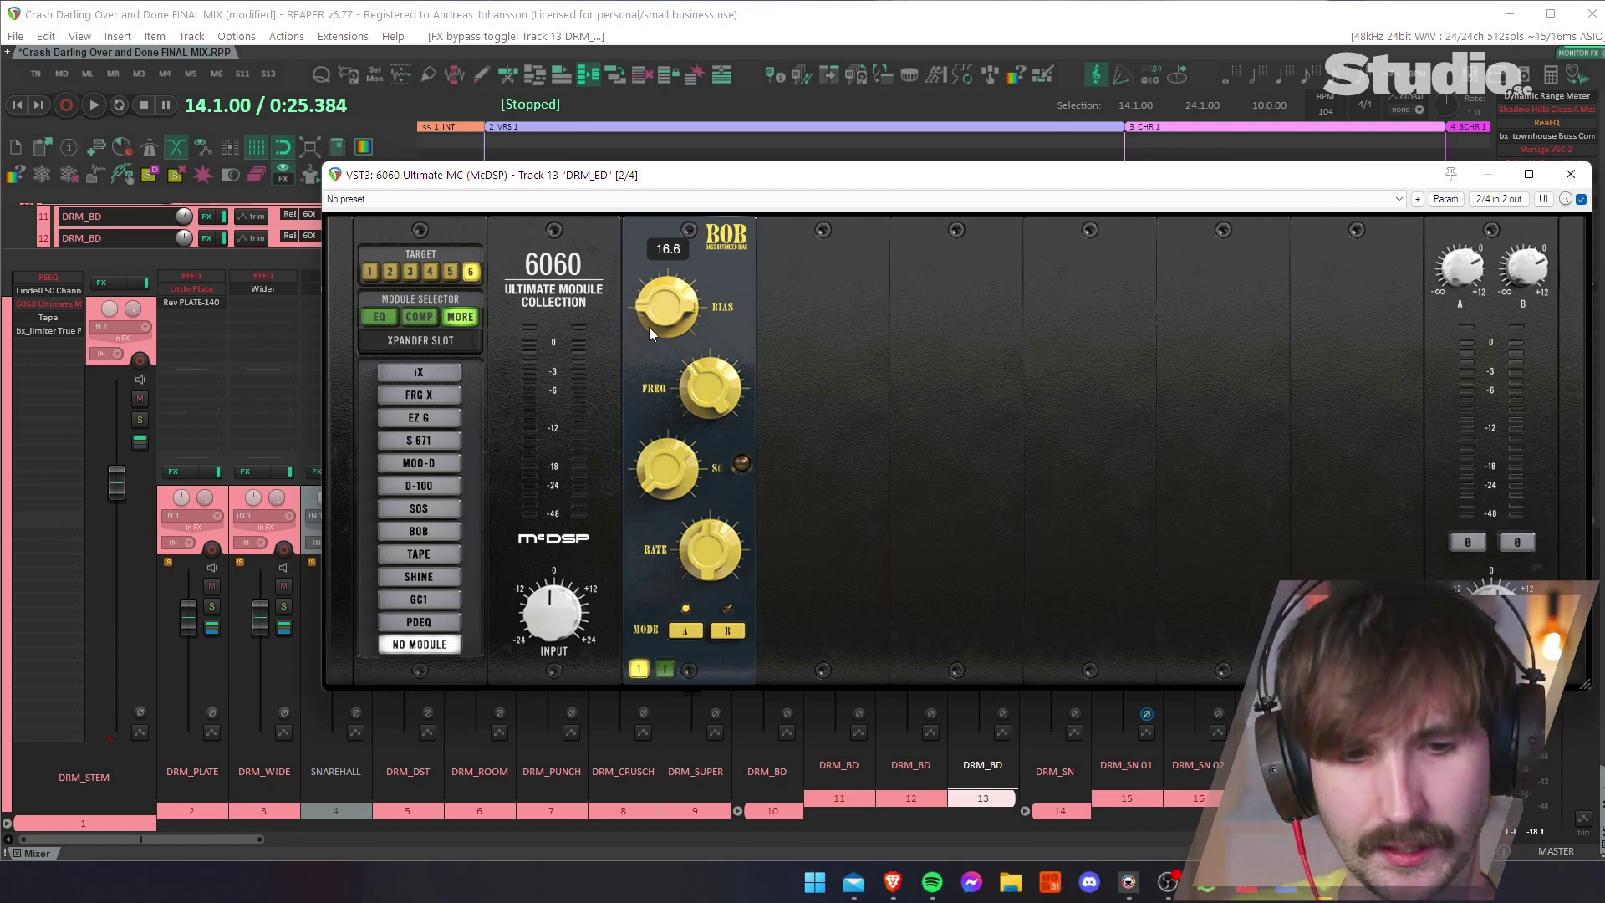
left_click(1571, 175)
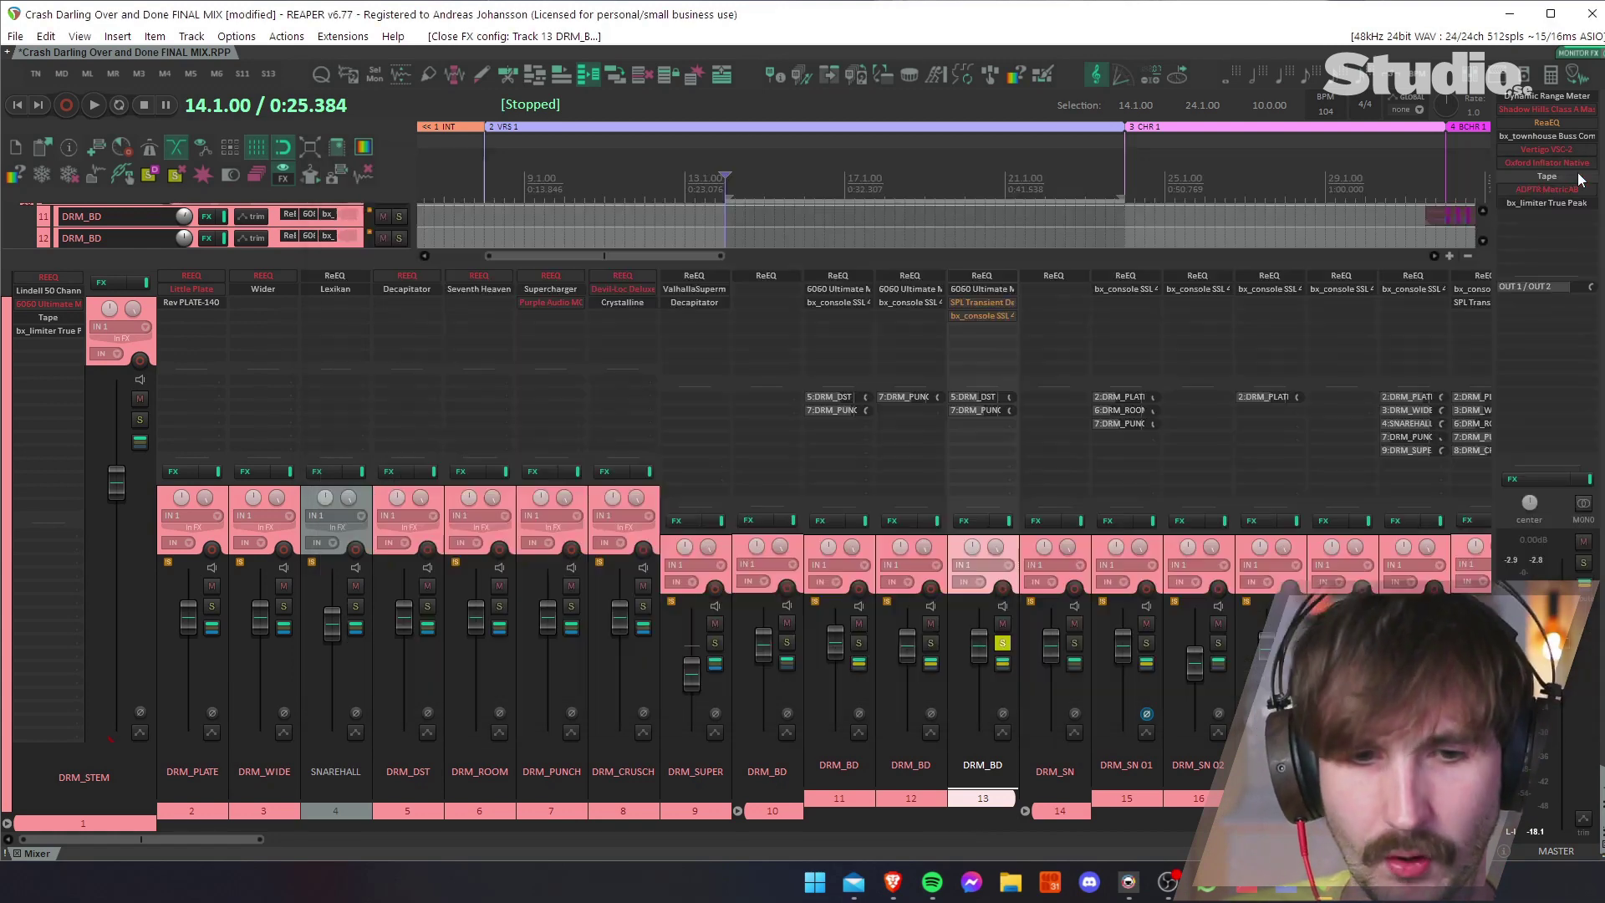
Compare the soloed kick with the 6060 Ultimate MC bypassed and active during playback.
key("space")
left_click(972, 290, "shift")
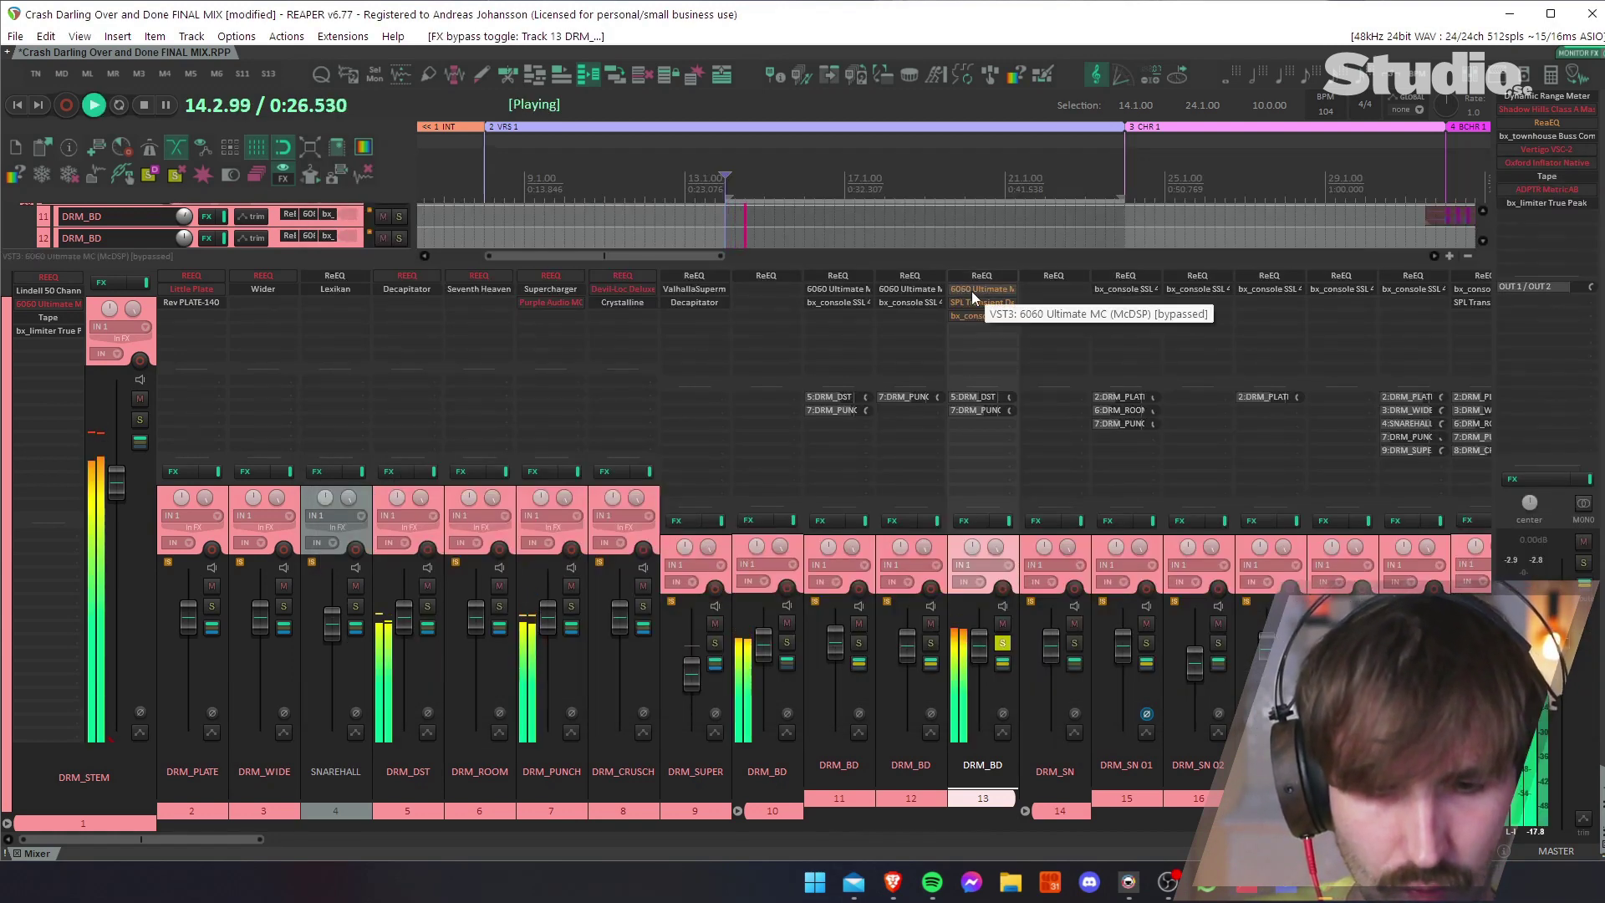
left_click(972, 291, "shift")
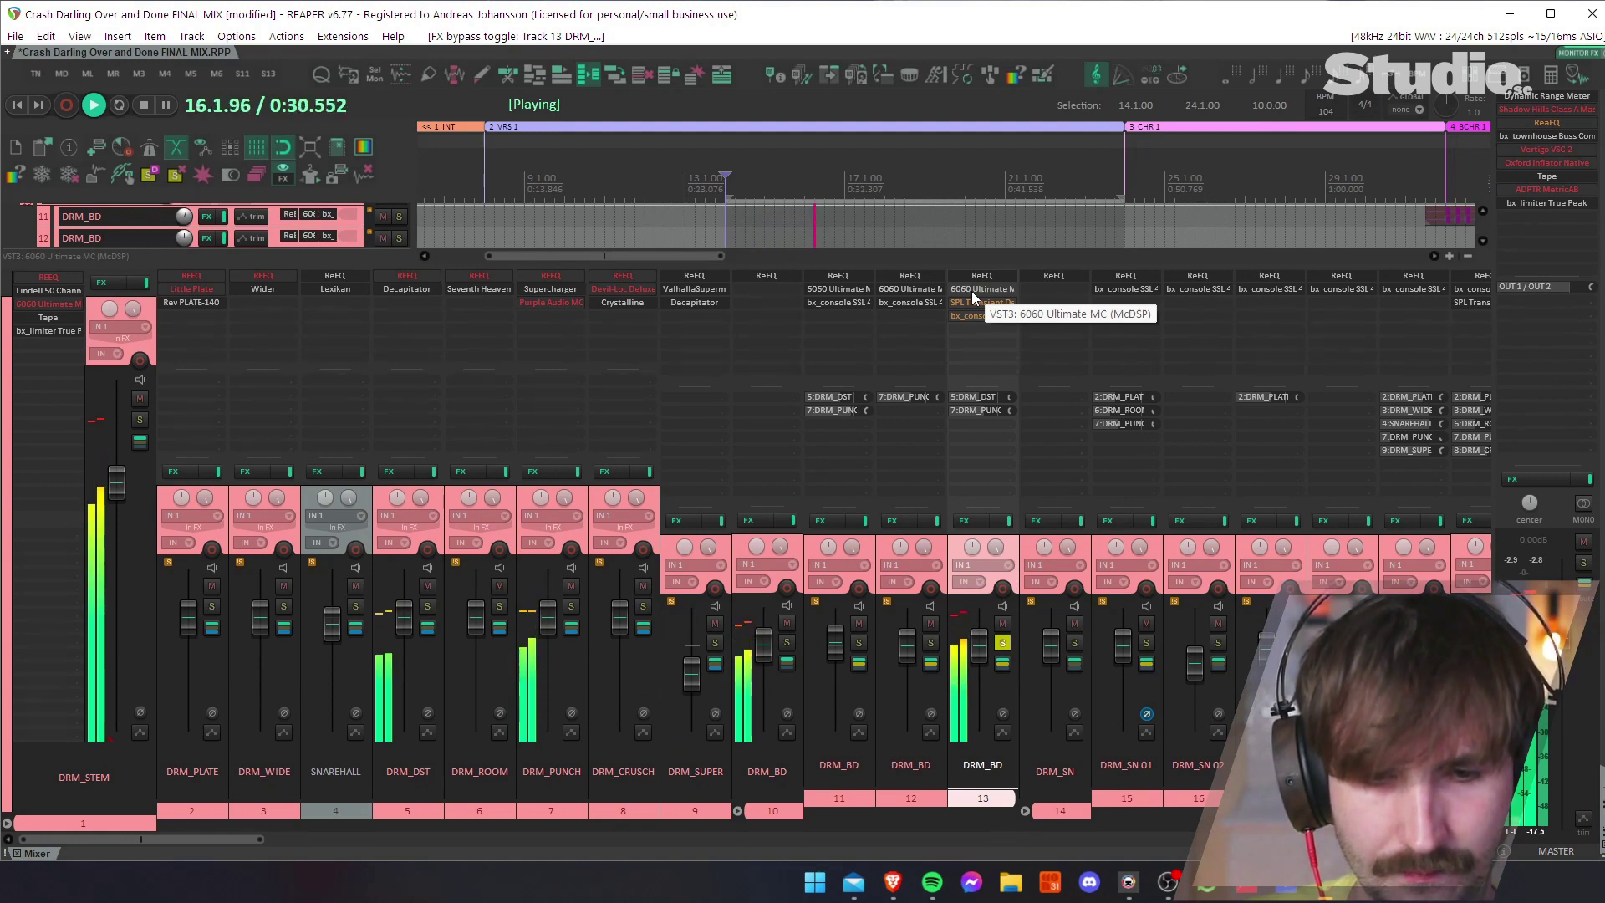
key("space")
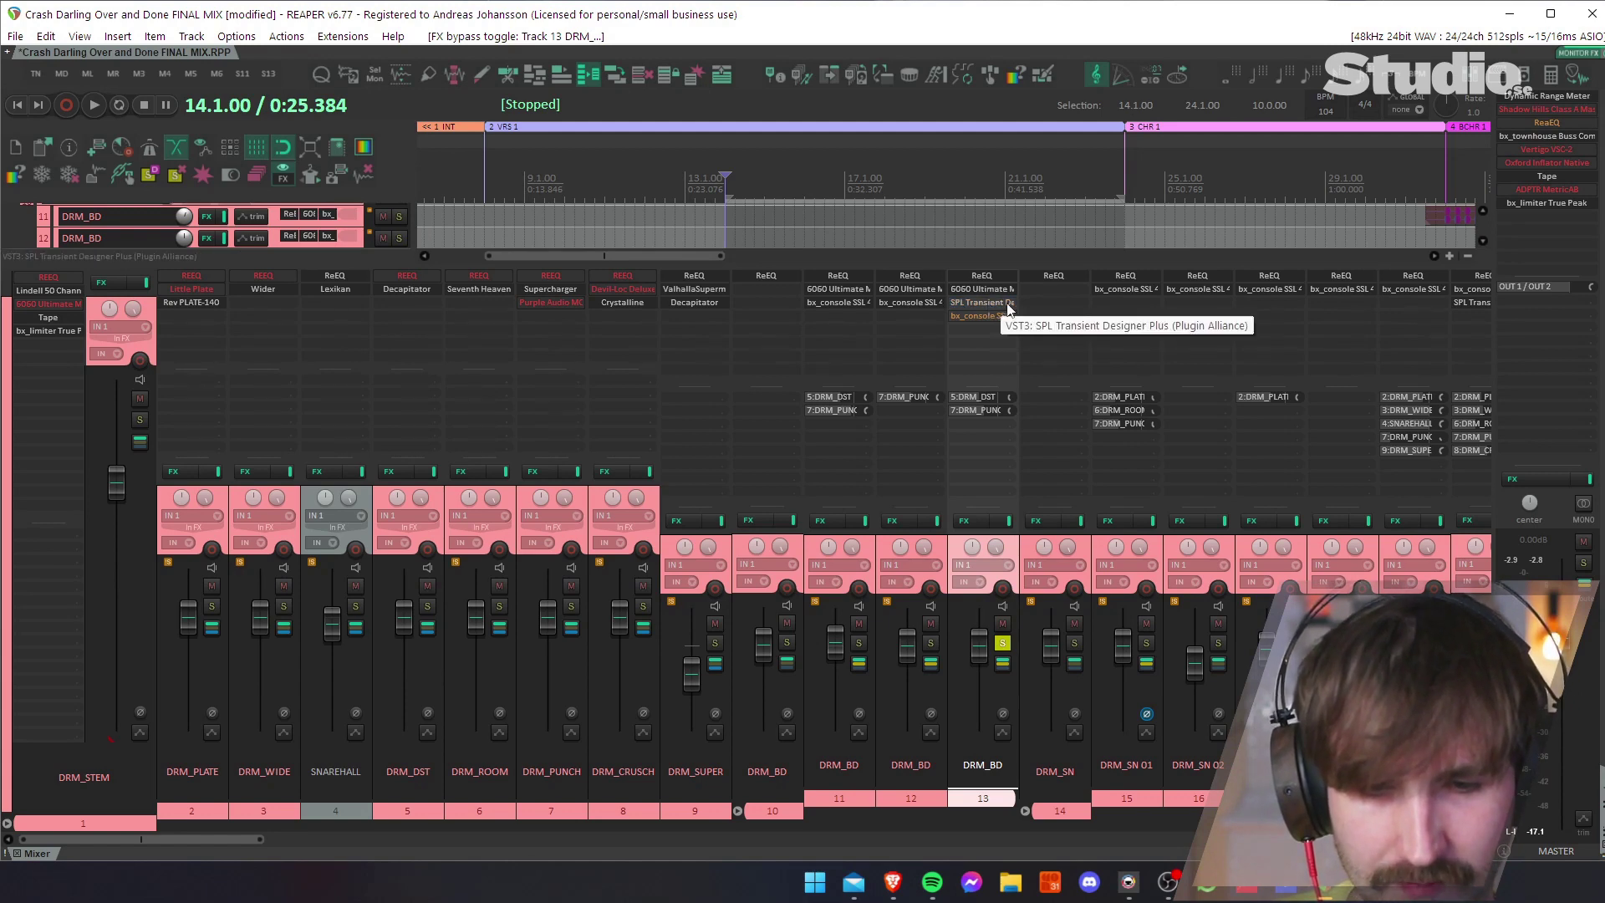
Inspect the SPL Transient Designer Plus settings on kick track 13, leaving the plugin closed and bypassed.
left_click(1003, 301)
left_click_drag(151, 45, 857, 204)
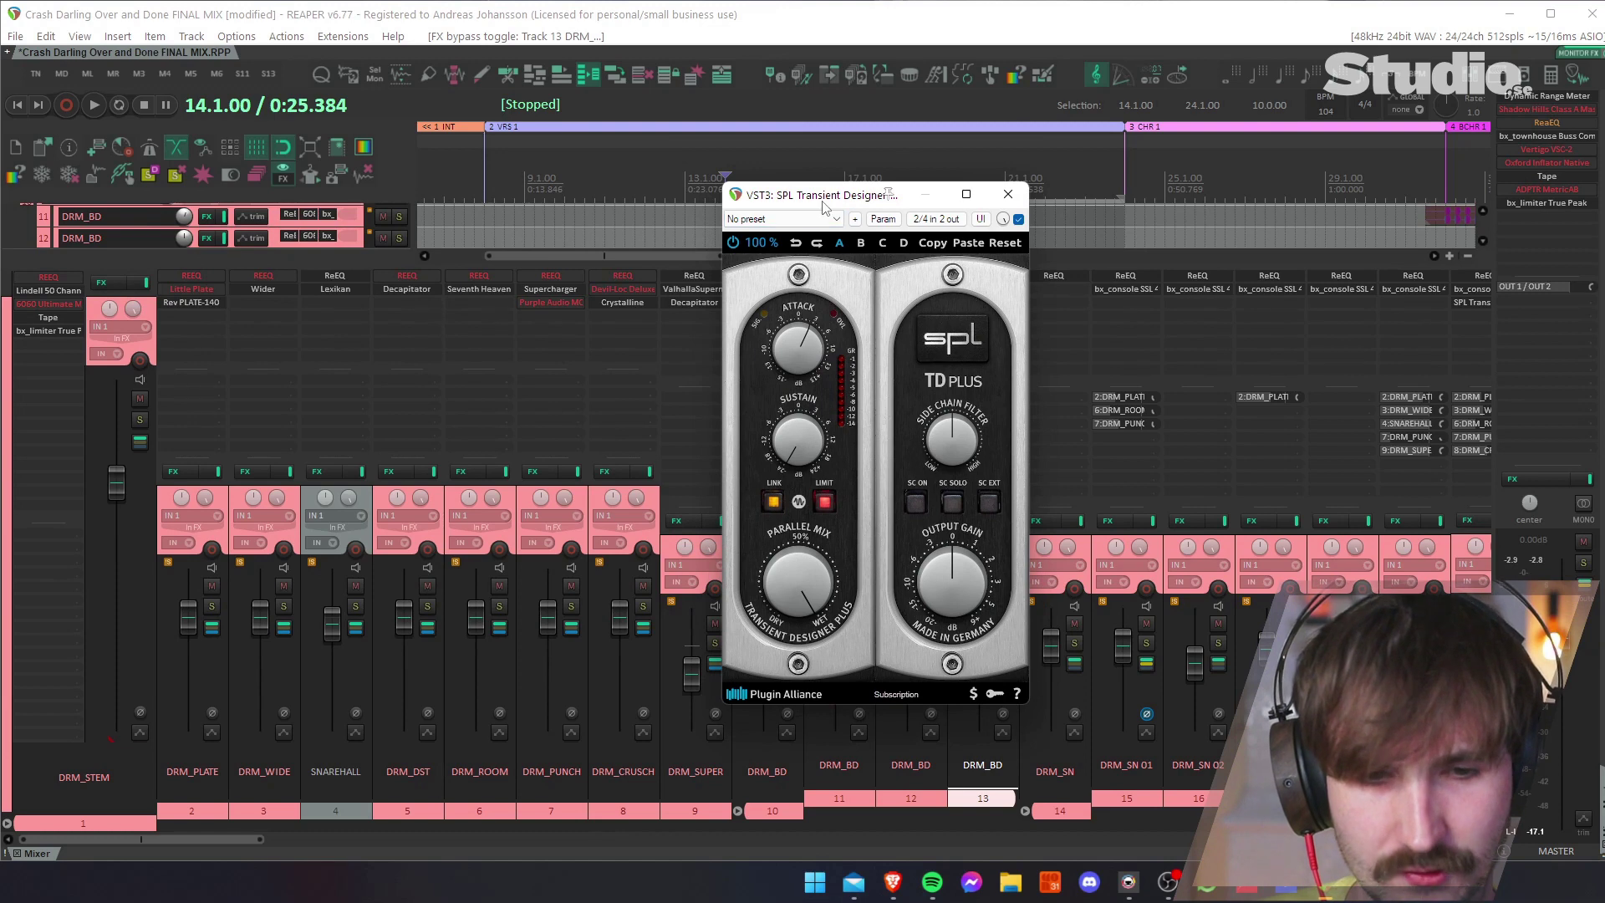
left_click_drag(823, 203, 759, 179)
left_click(965, 307)
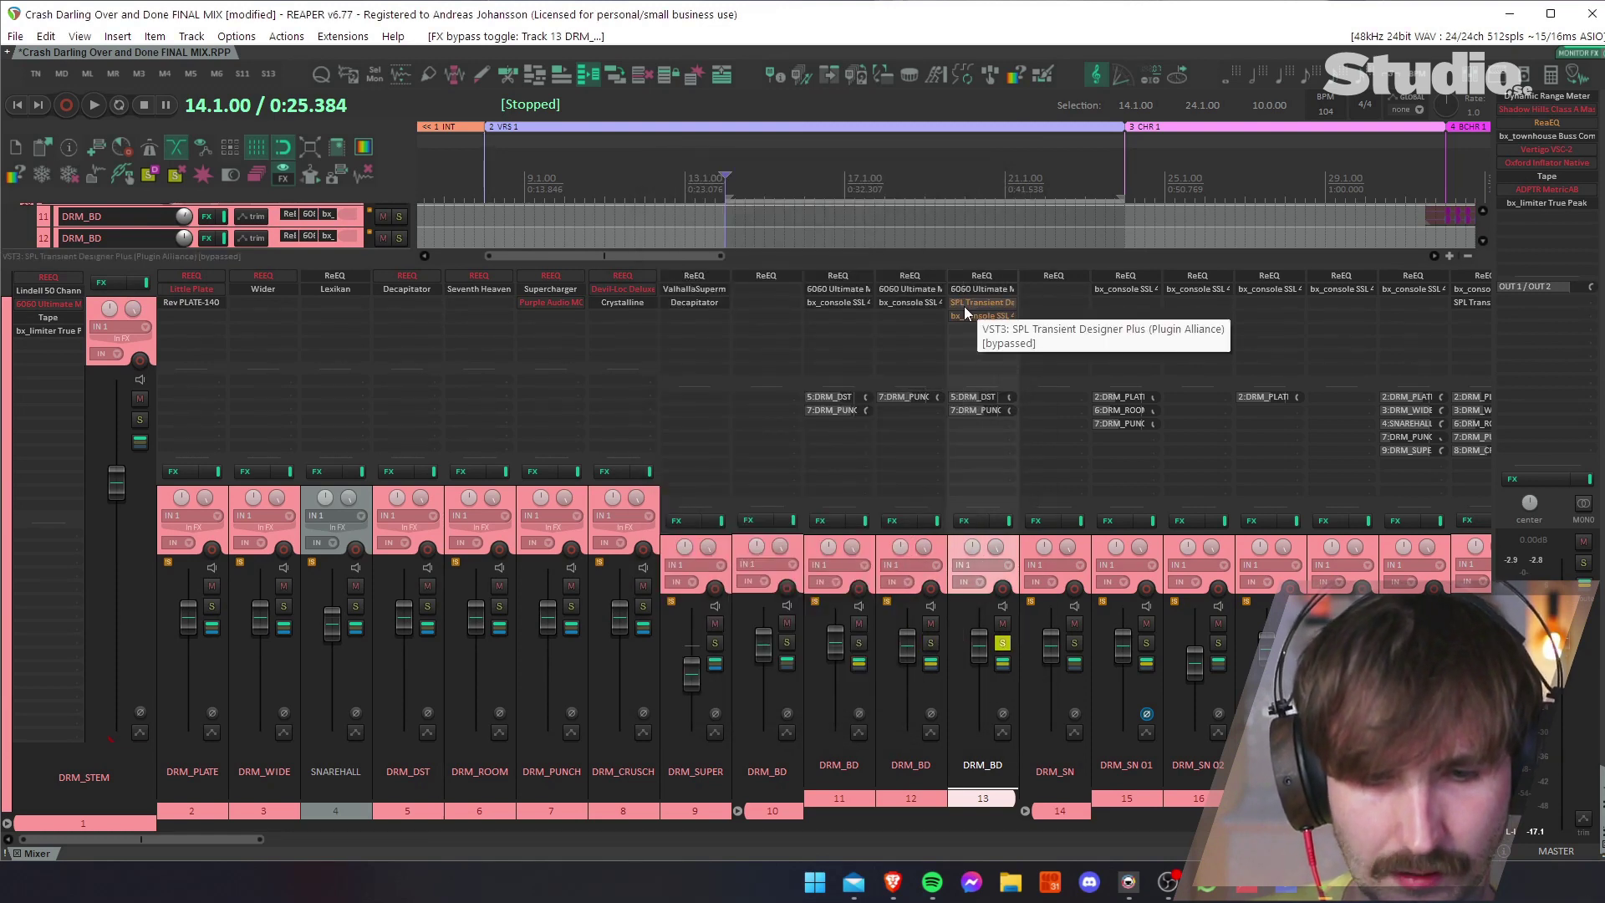
Enable the SPL Transient Designer Plus on track 13 during playback to hear its effect on the kick.
key("space")
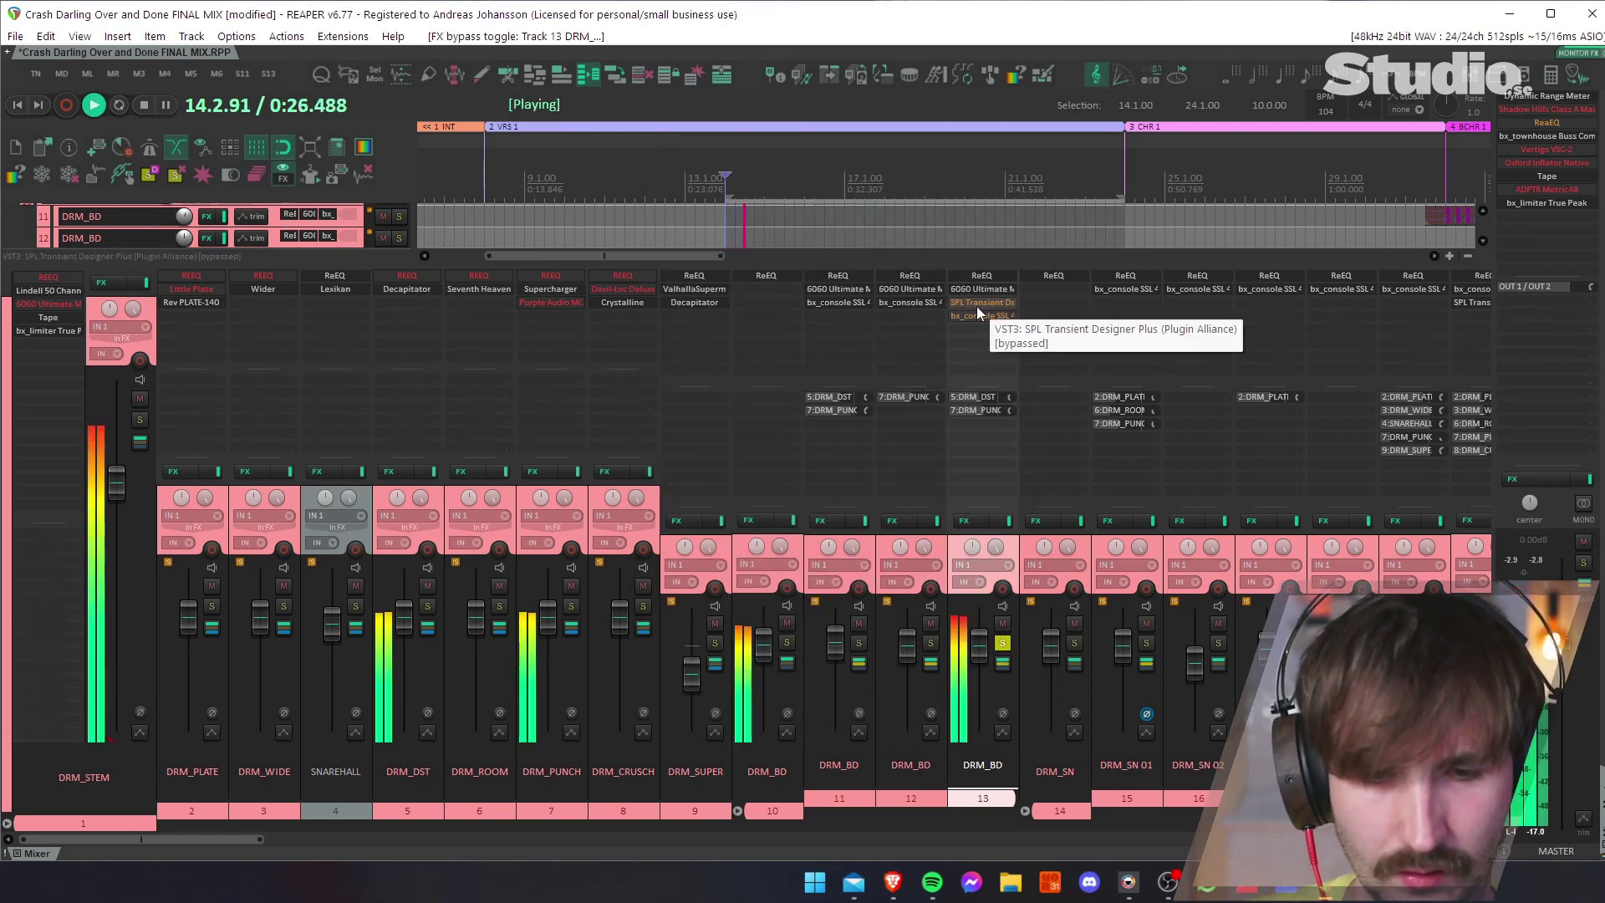
left_click(976, 303, "shift")
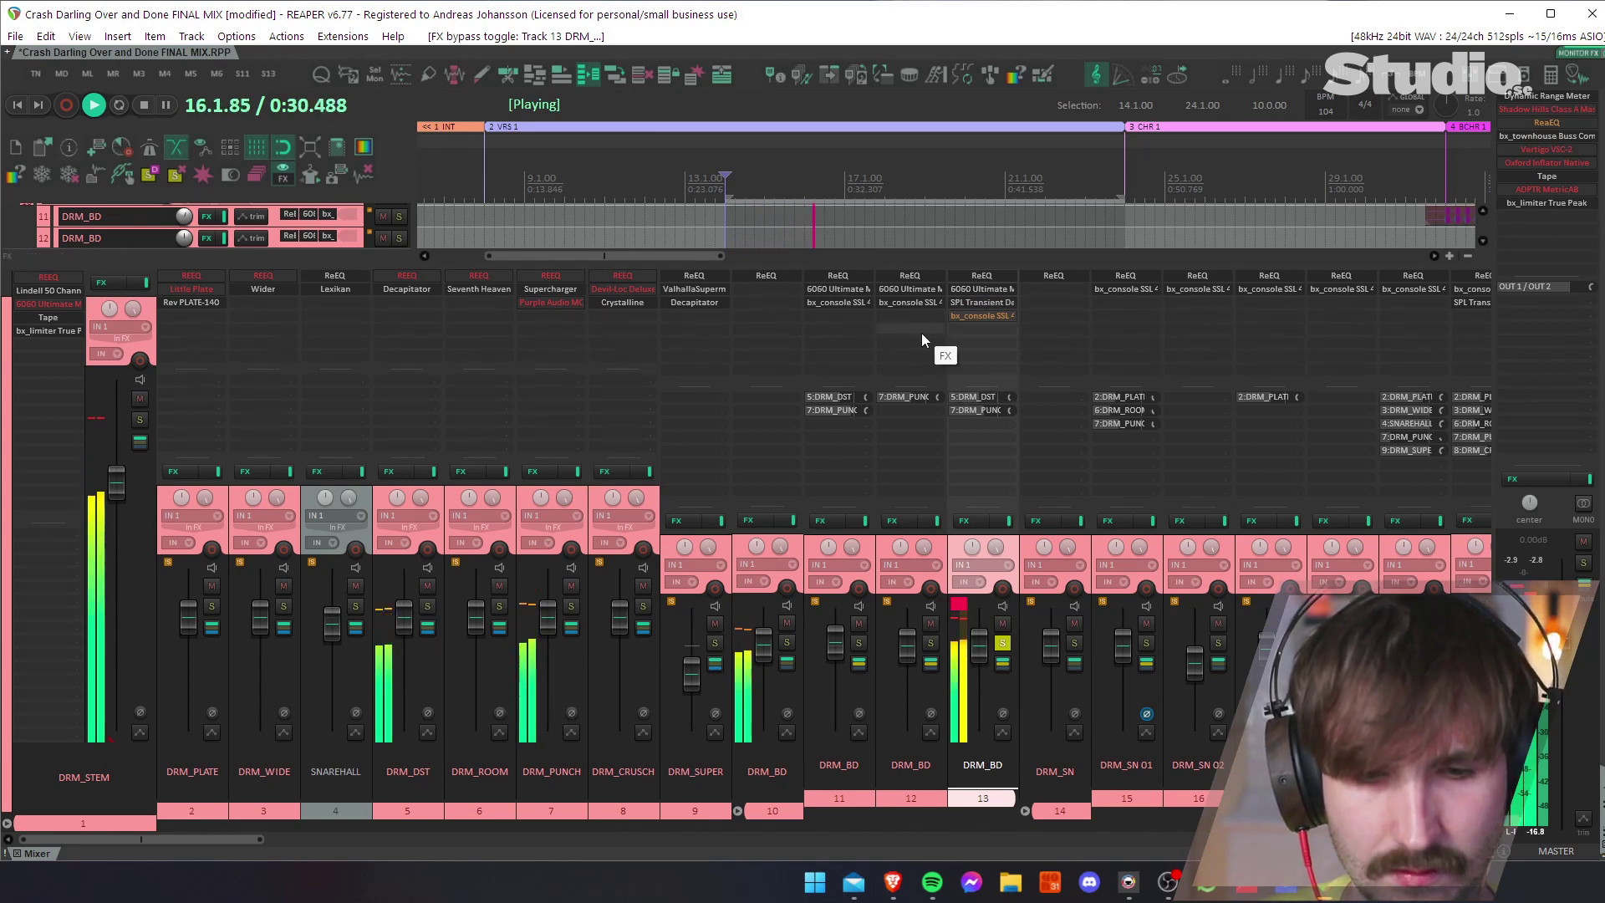
key("space")
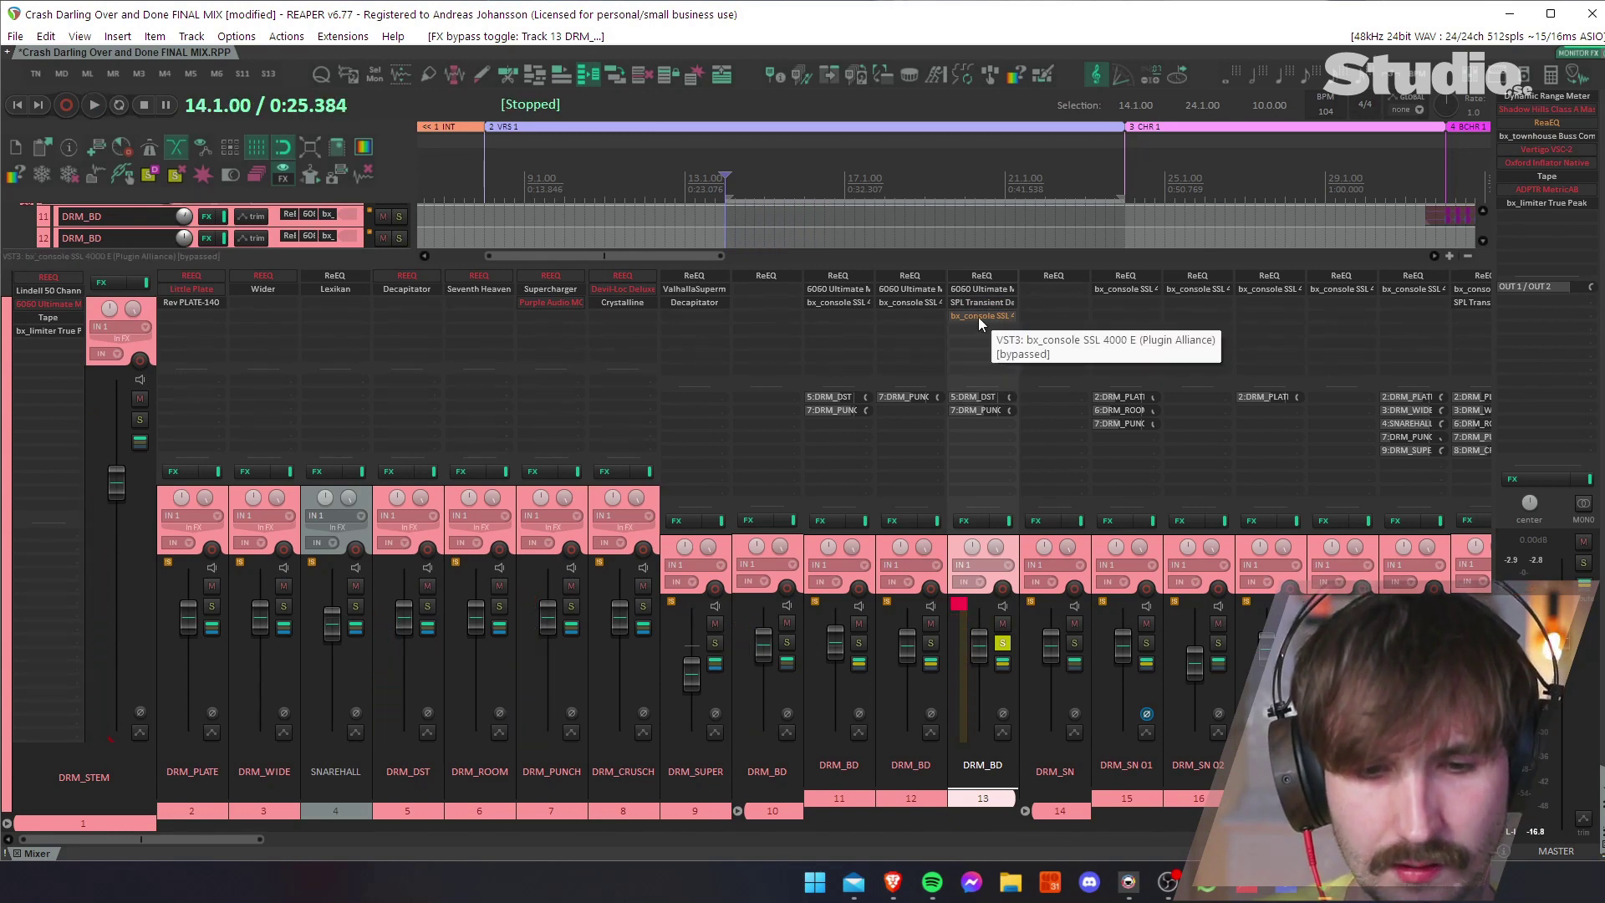
Enable the bx_console SSL 4000 E on kick track 13 and examine its channel strip settings.
left_click(978, 318, "shift")
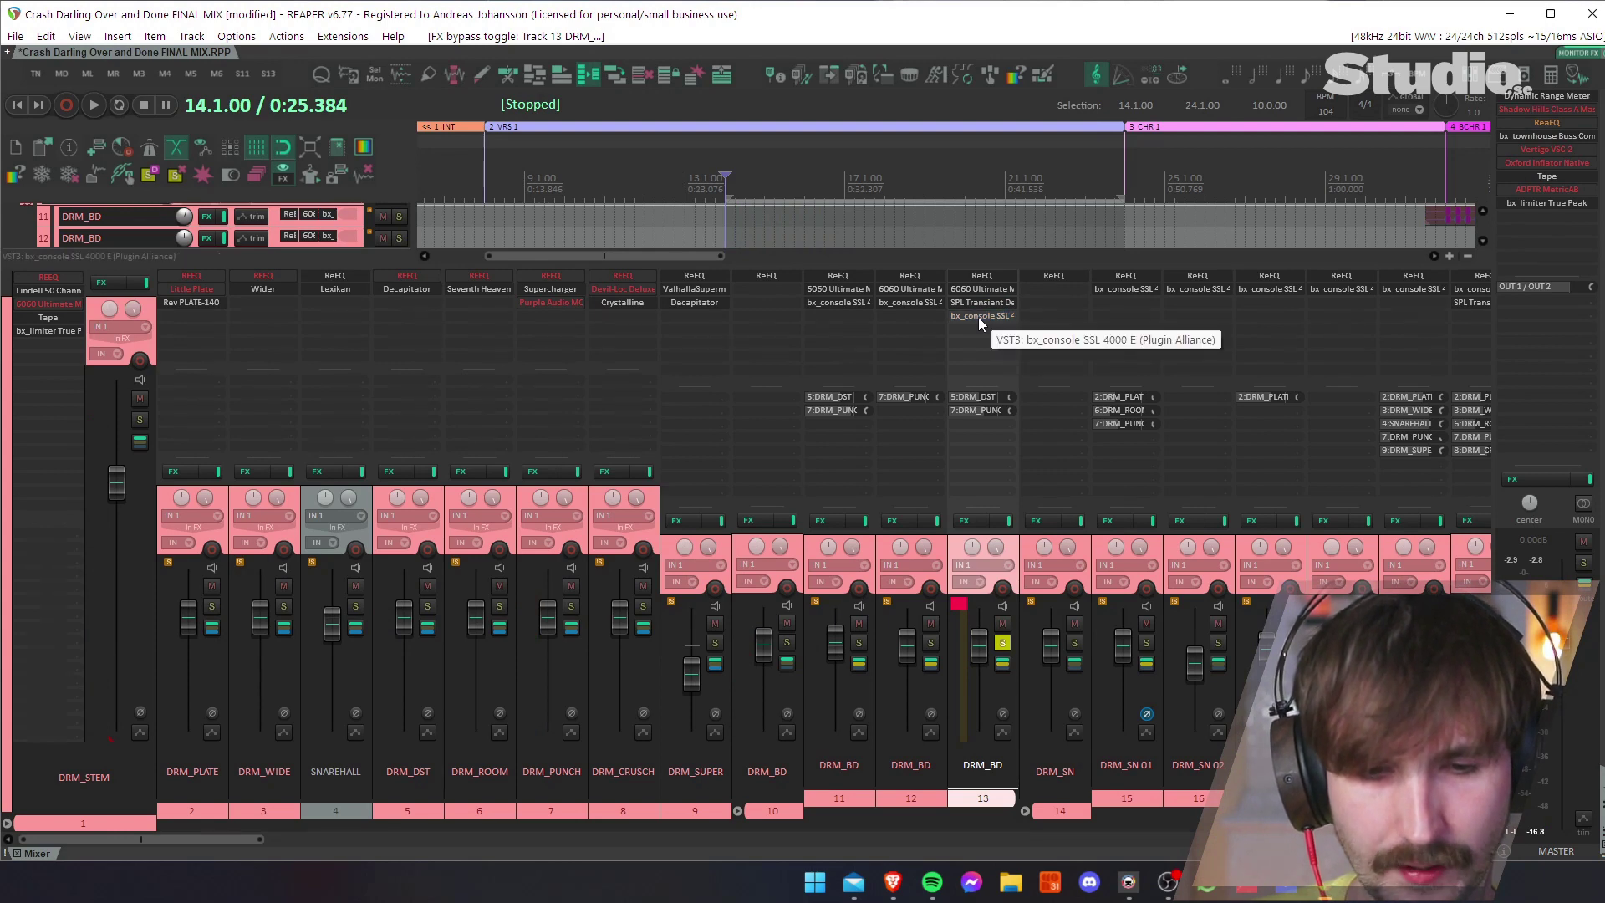
left_click(978, 318)
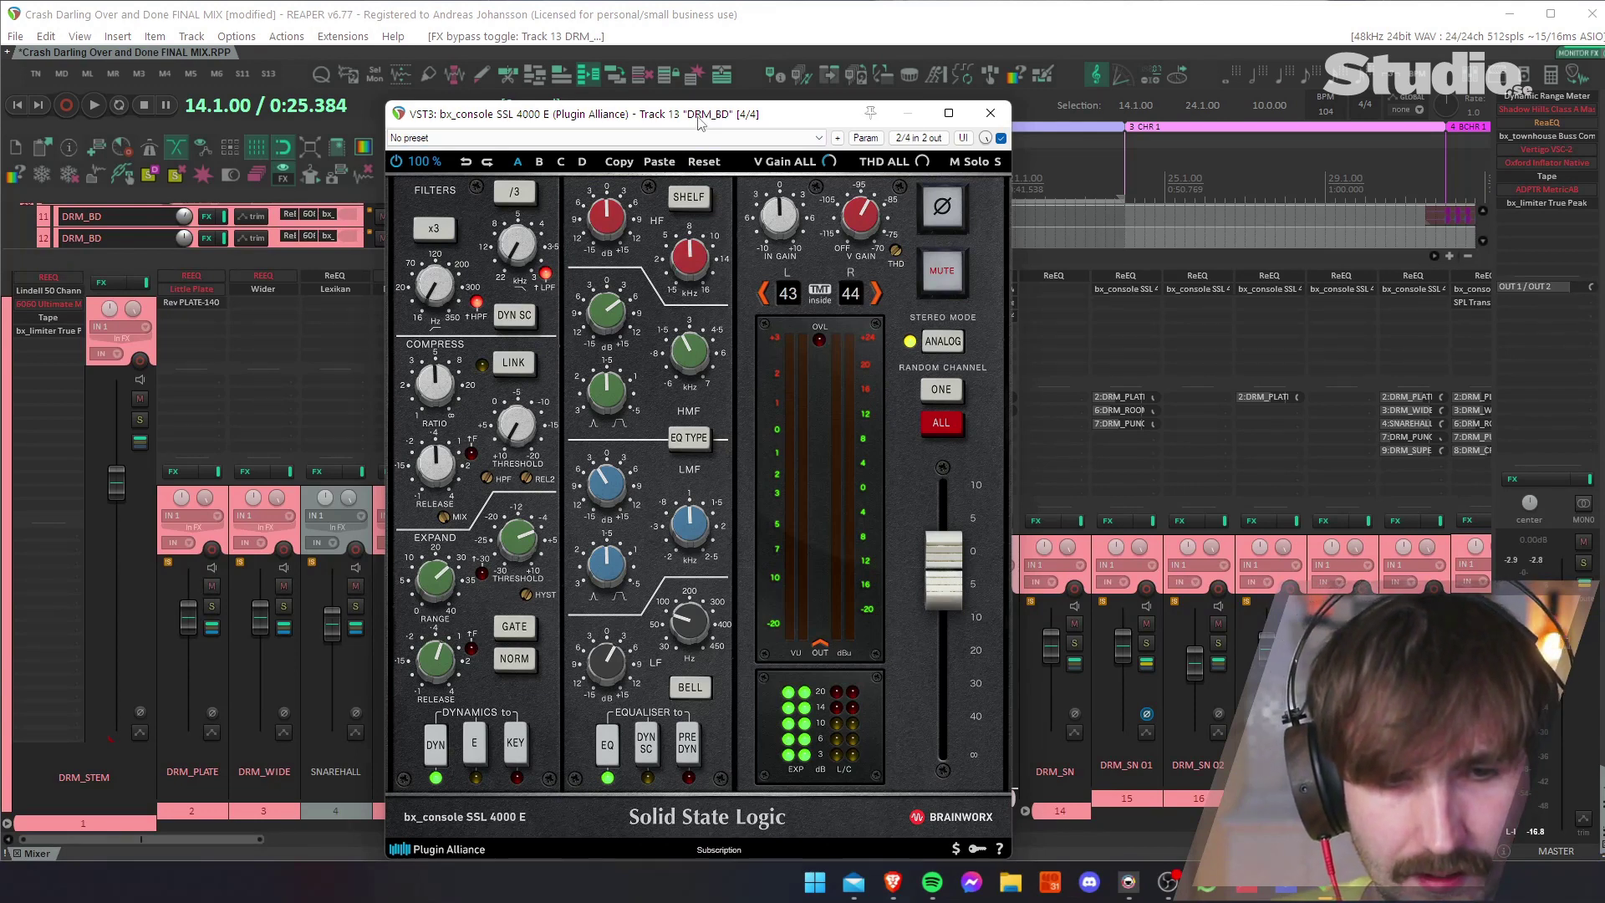
left_click_drag(699, 122, 823, 61)
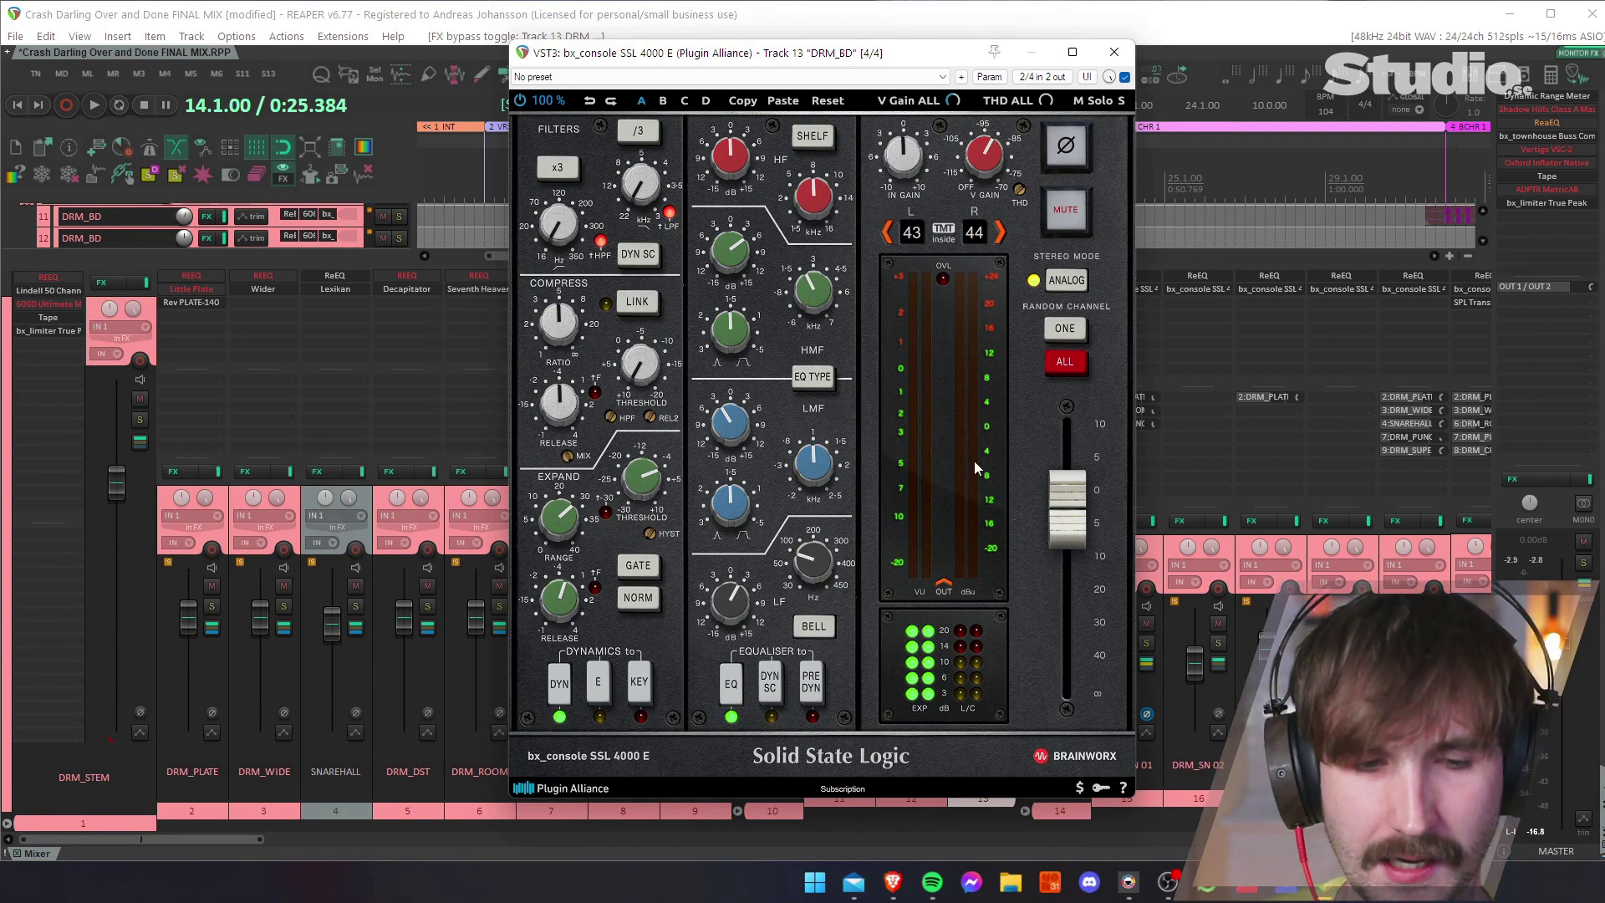
left_click(1129, 50)
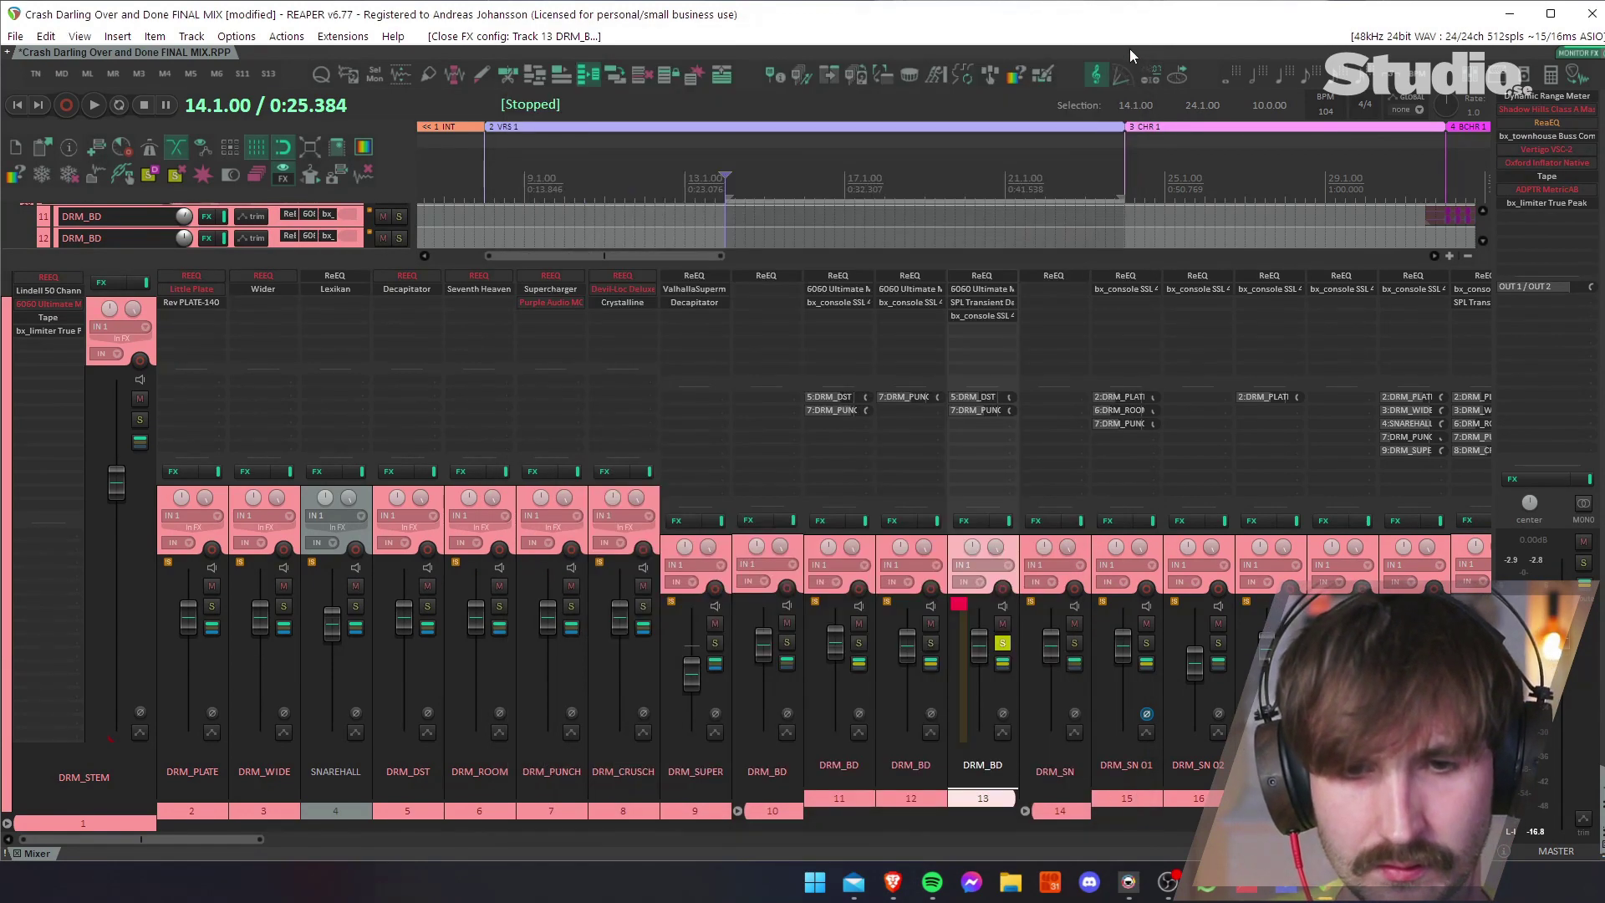
Compare kick track 13 with its plugin chain bypassed and active during playback, and turn off the track's solo.
key("space")
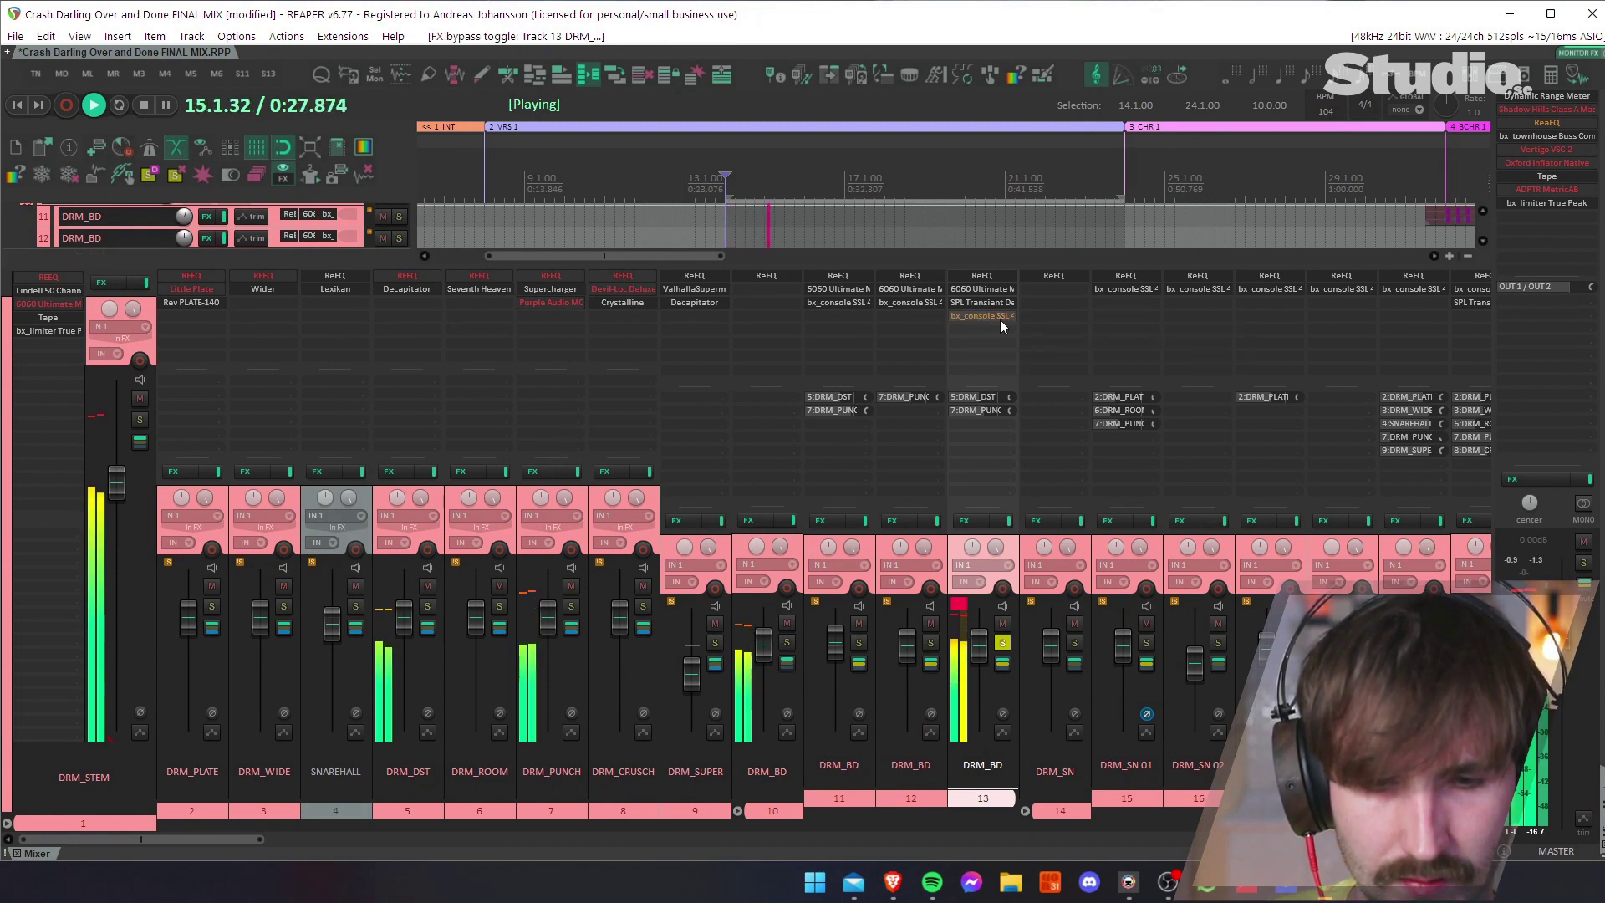
key("b")
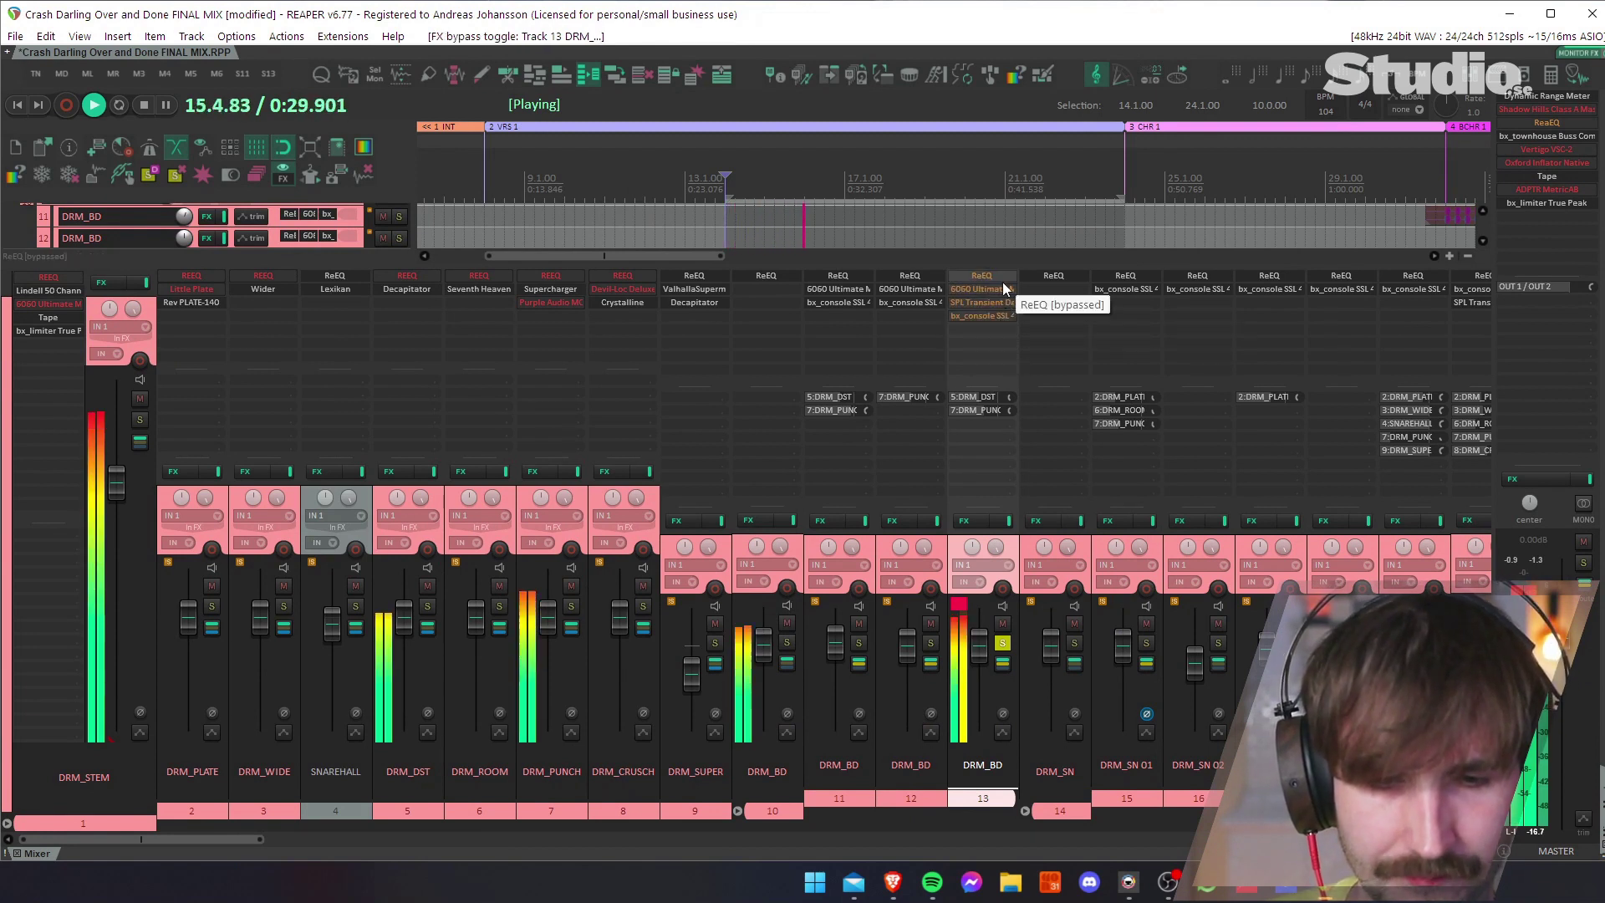
key("b")
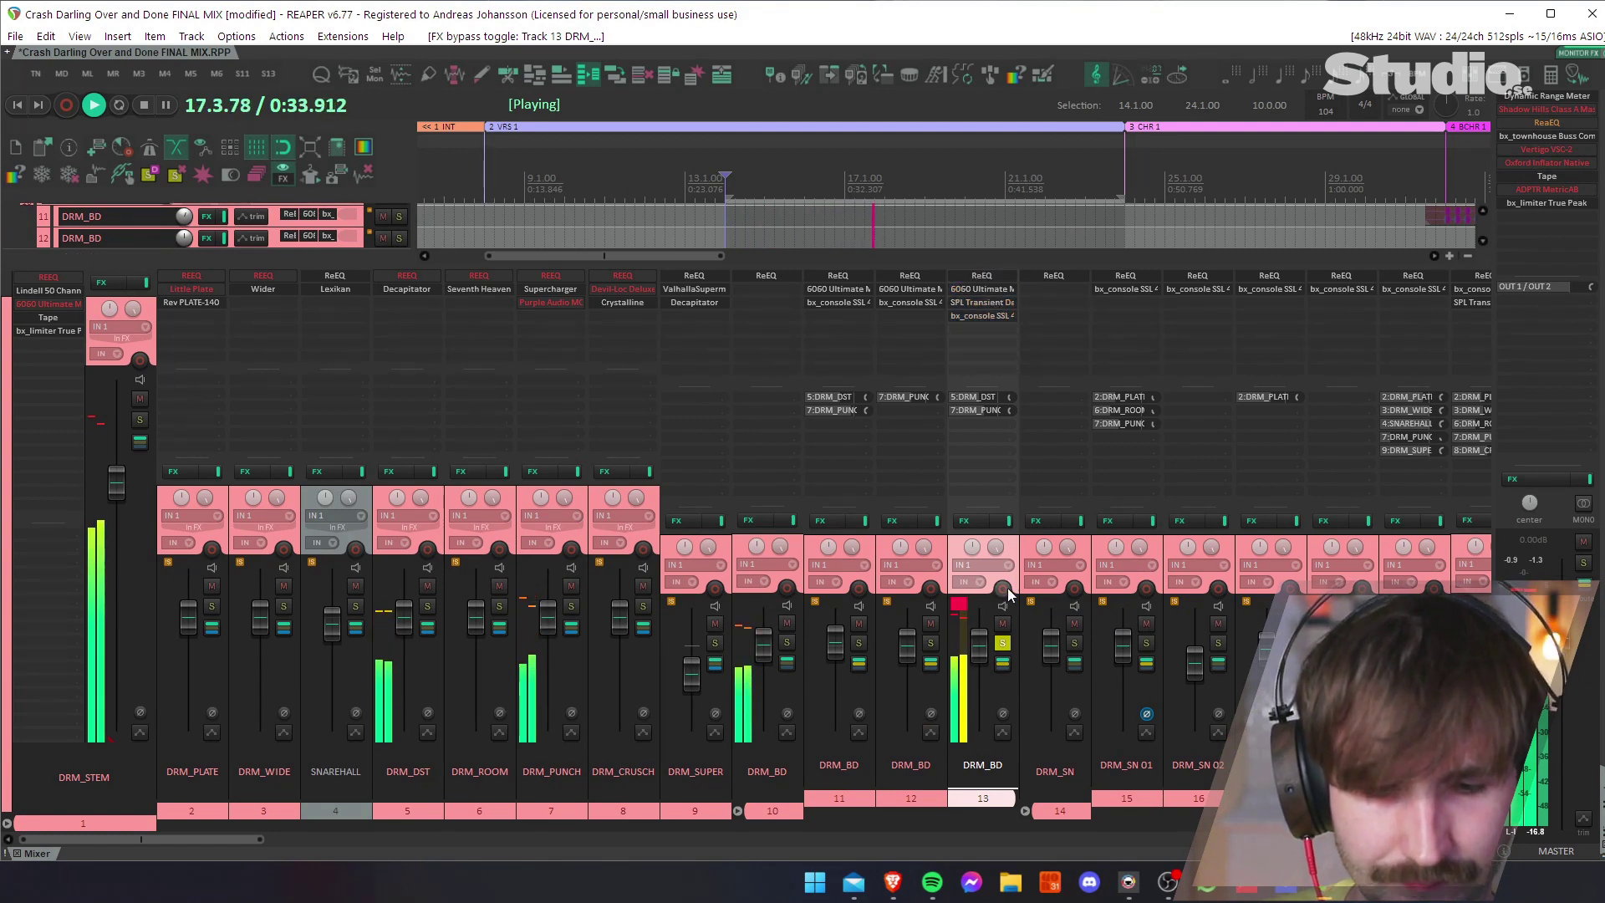
left_click(1001, 644)
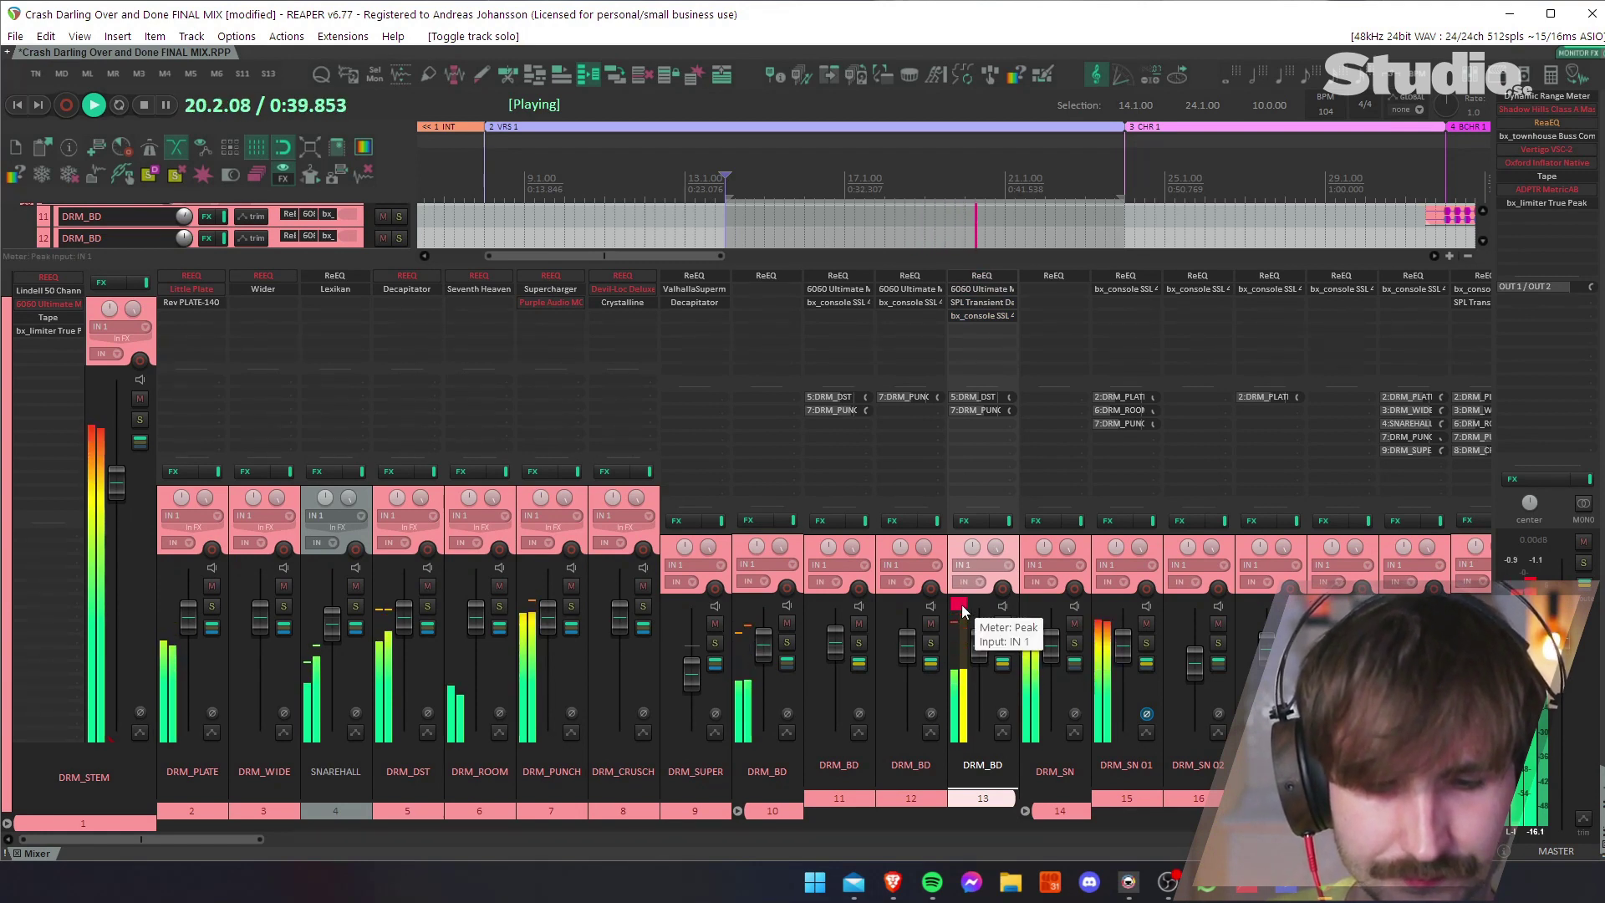
key("space")
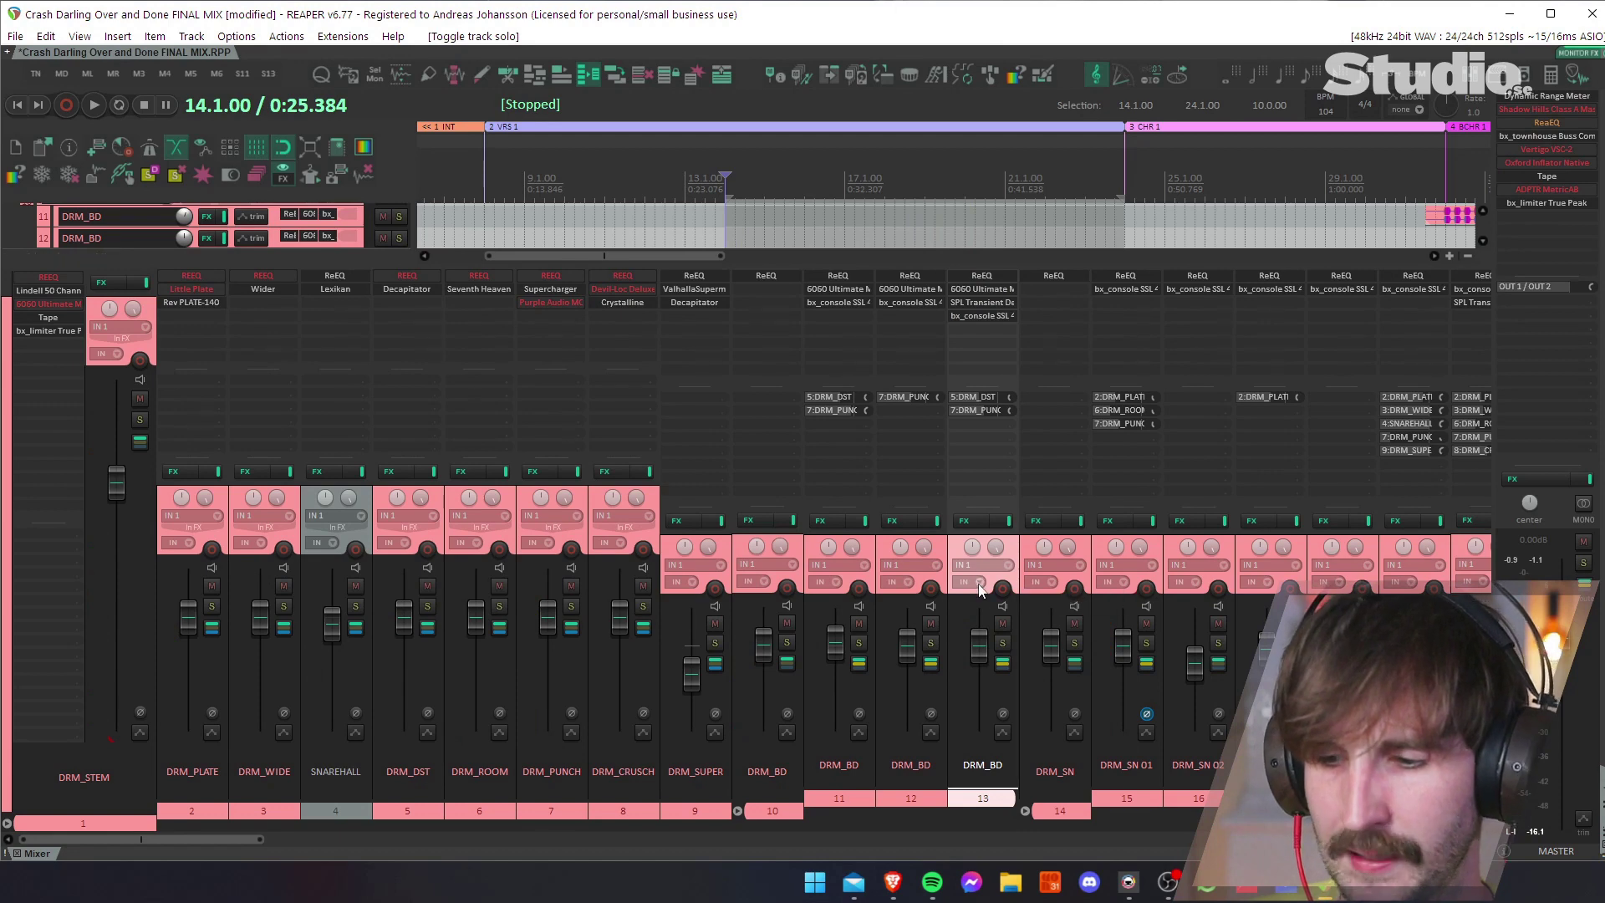